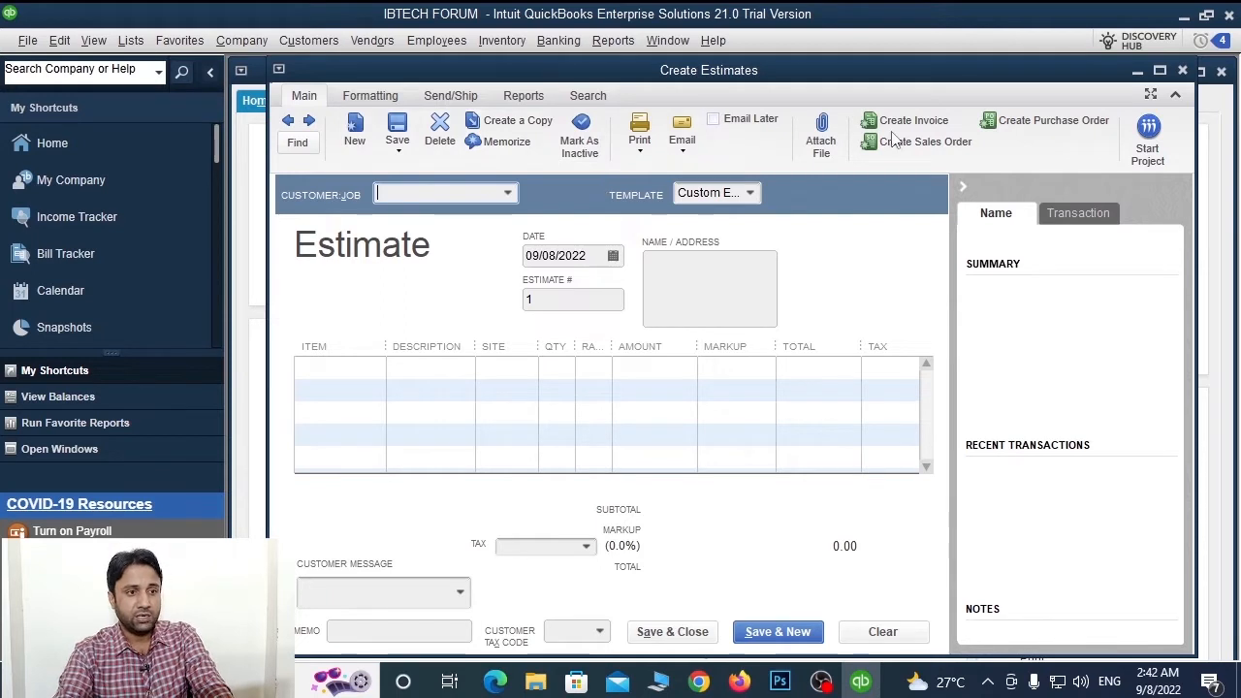
# Put Nokia 4121 on the estimate's first line and dismiss the sales tax code notice
pyautogui.click(344, 375)
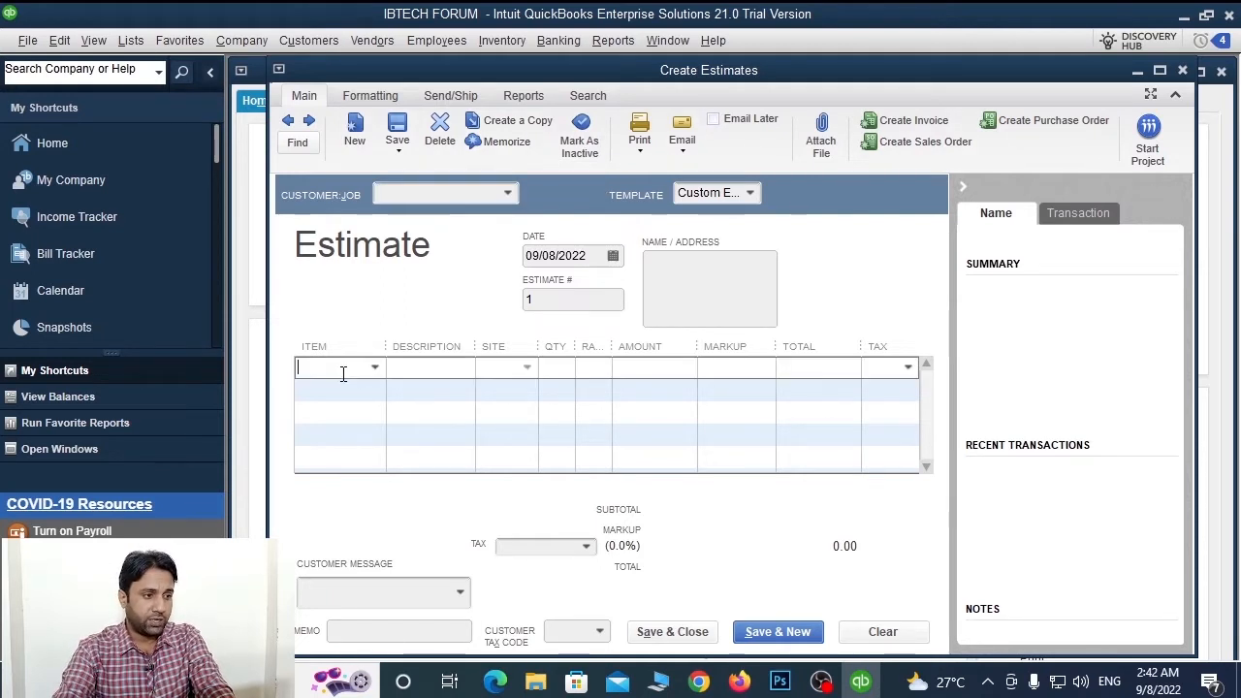
pyautogui.click(374, 368)
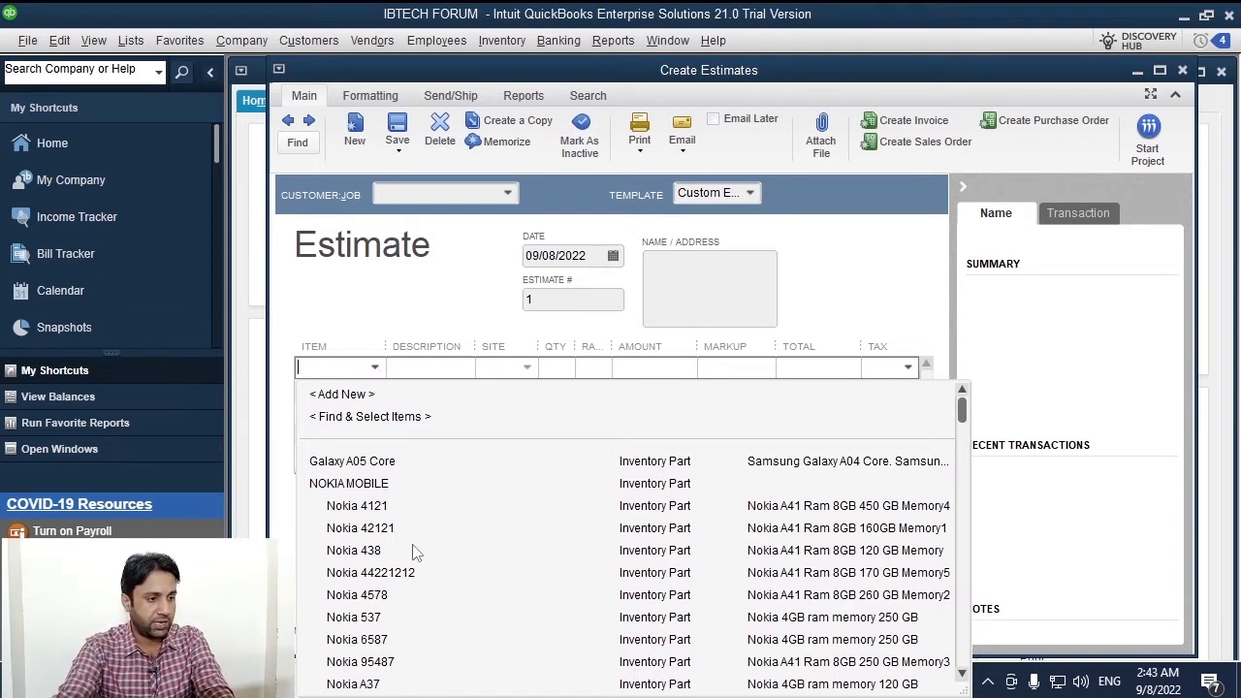
pyautogui.click(357, 507)
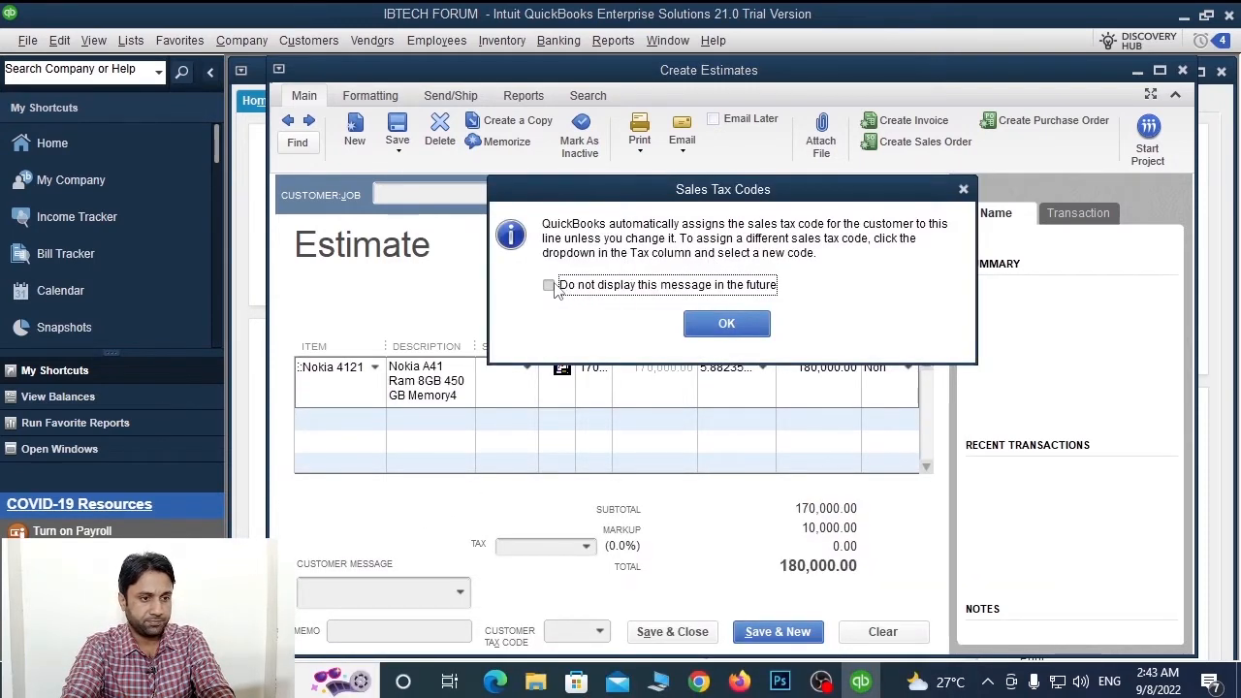
pyautogui.click(726, 323)
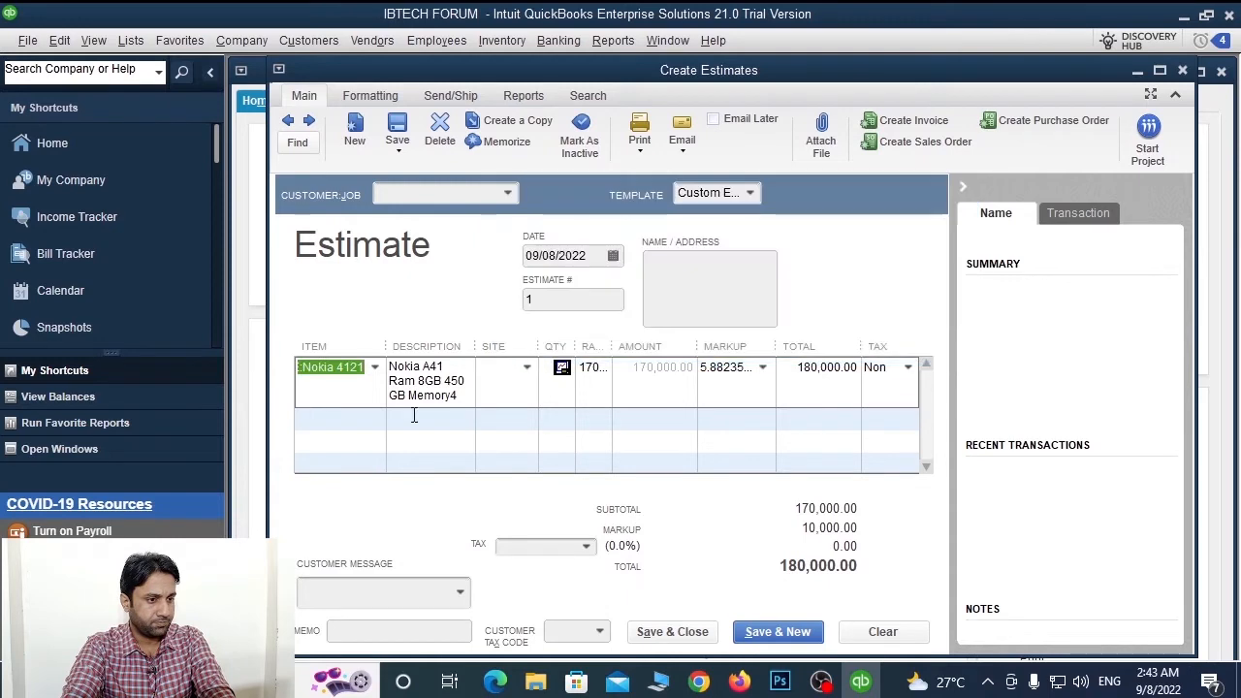
# Replace the first line's item with Nokia 42121 and maximize the Create Estimates window
pyautogui.click(373, 376)
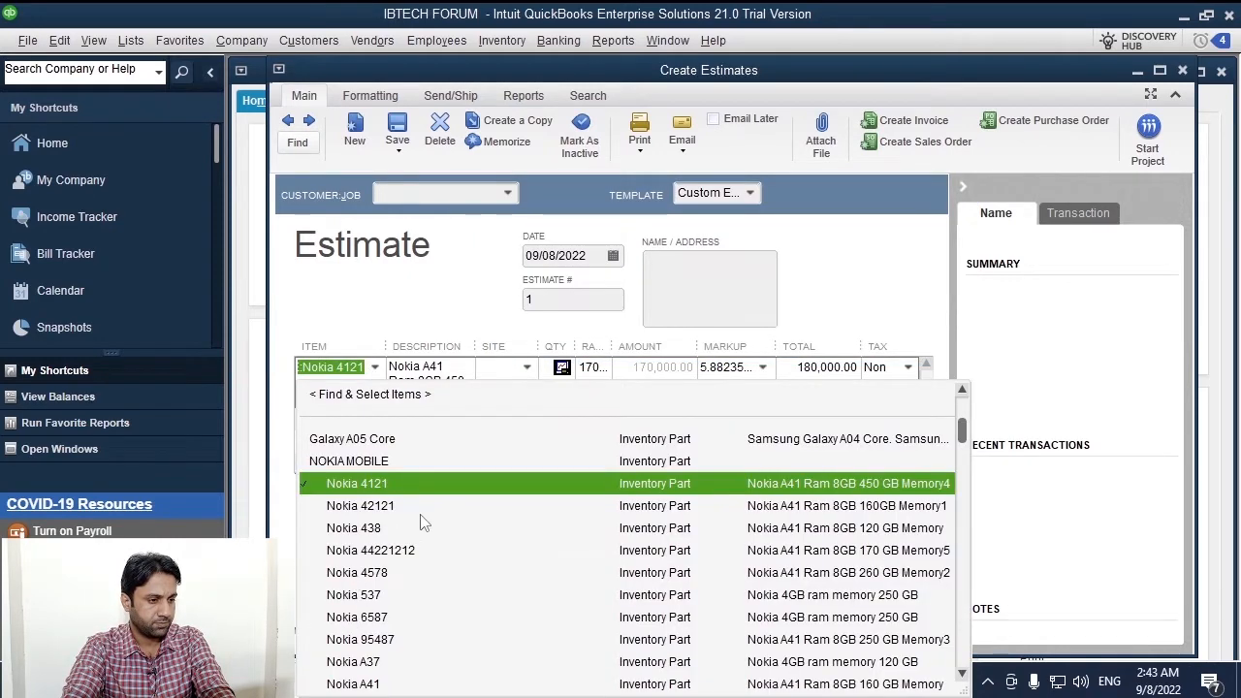
pyautogui.scroll(-4, 419, 526)
pyautogui.scroll(5, 419, 526)
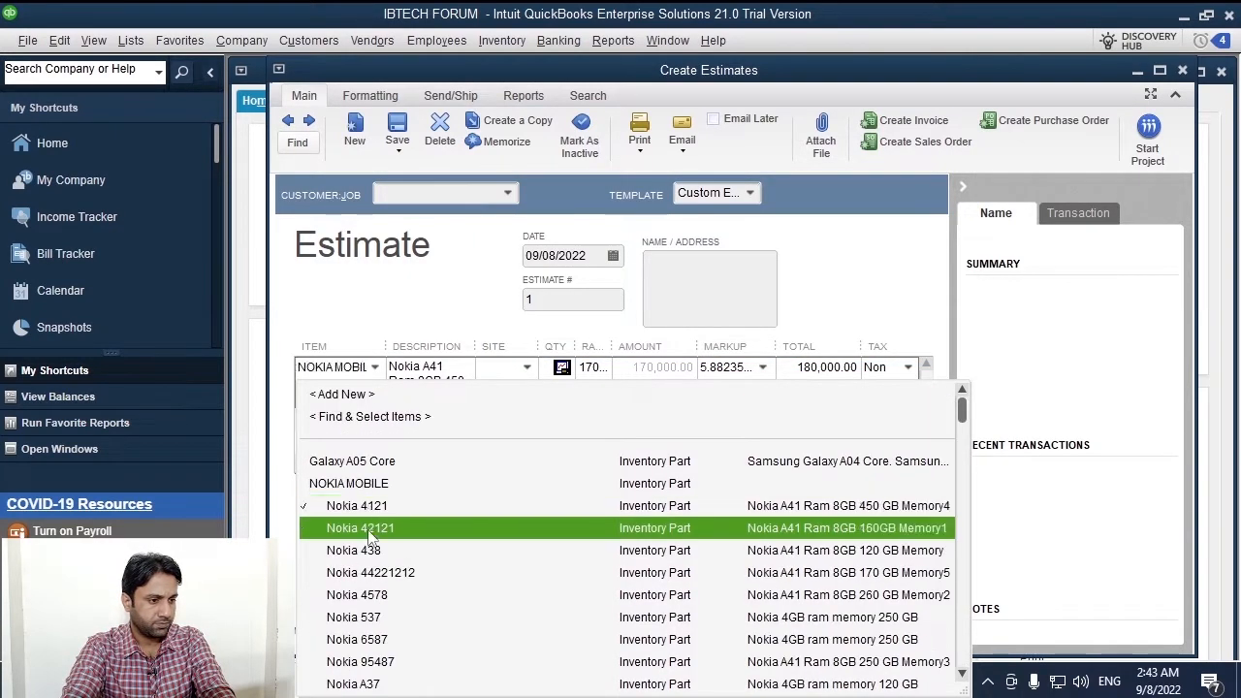
pyautogui.click(366, 536)
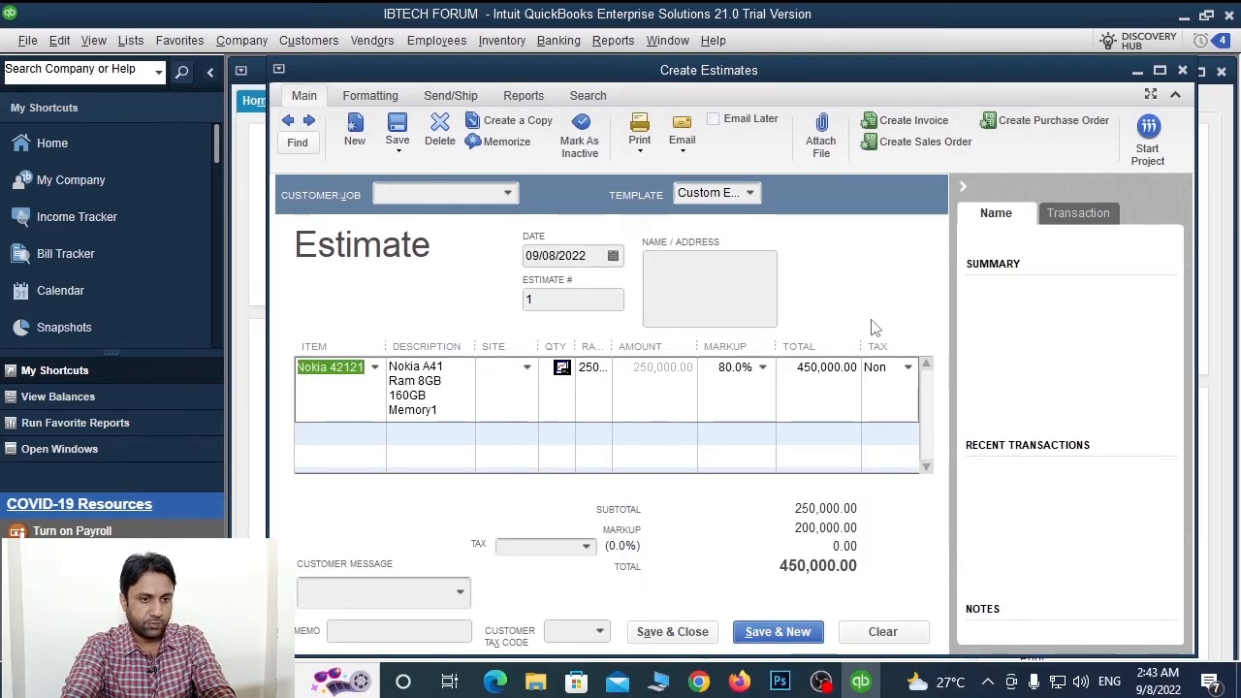
pyautogui.click(1159, 69)
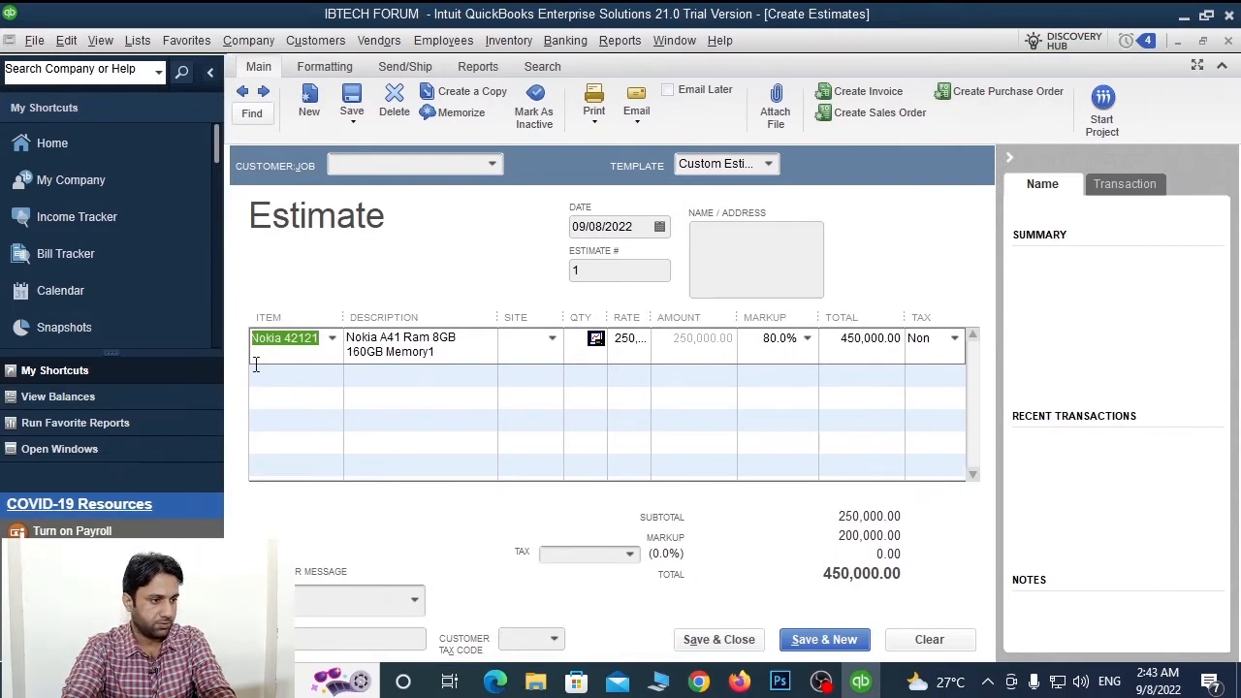
# Widen the Description column and set the first line's site to Item List
pyautogui.moveTo(498, 317); pyautogui.dragTo(543, 317)
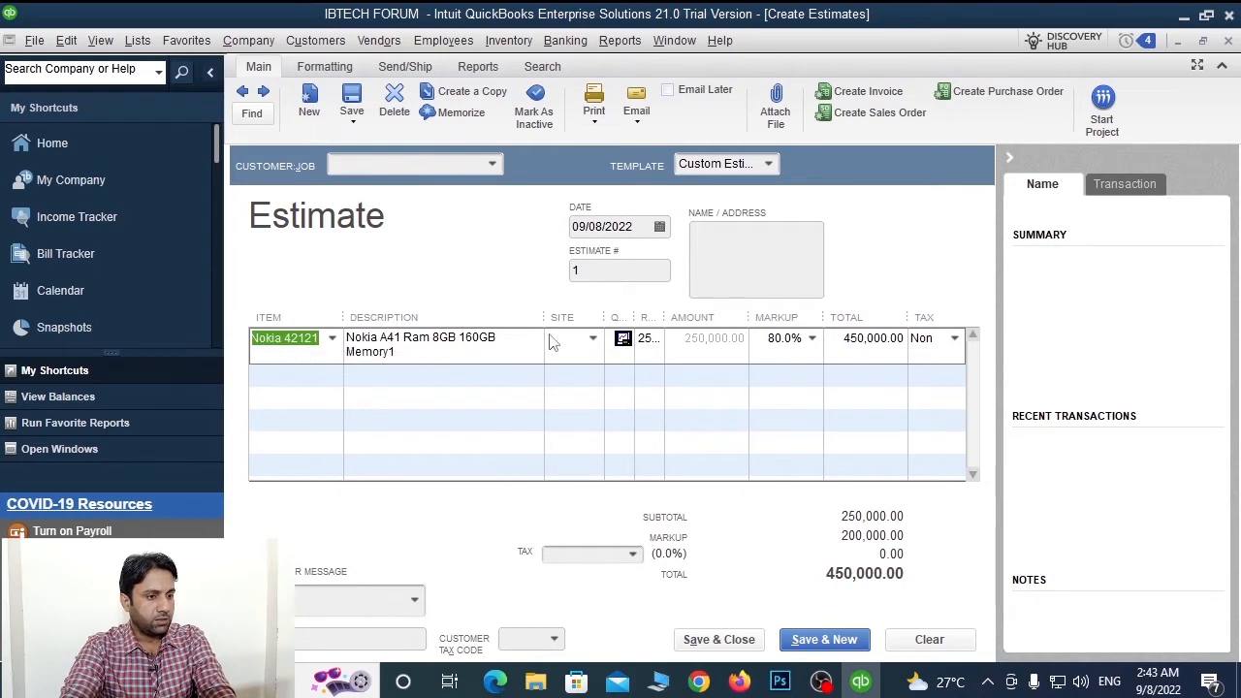
pyautogui.click(595, 343)
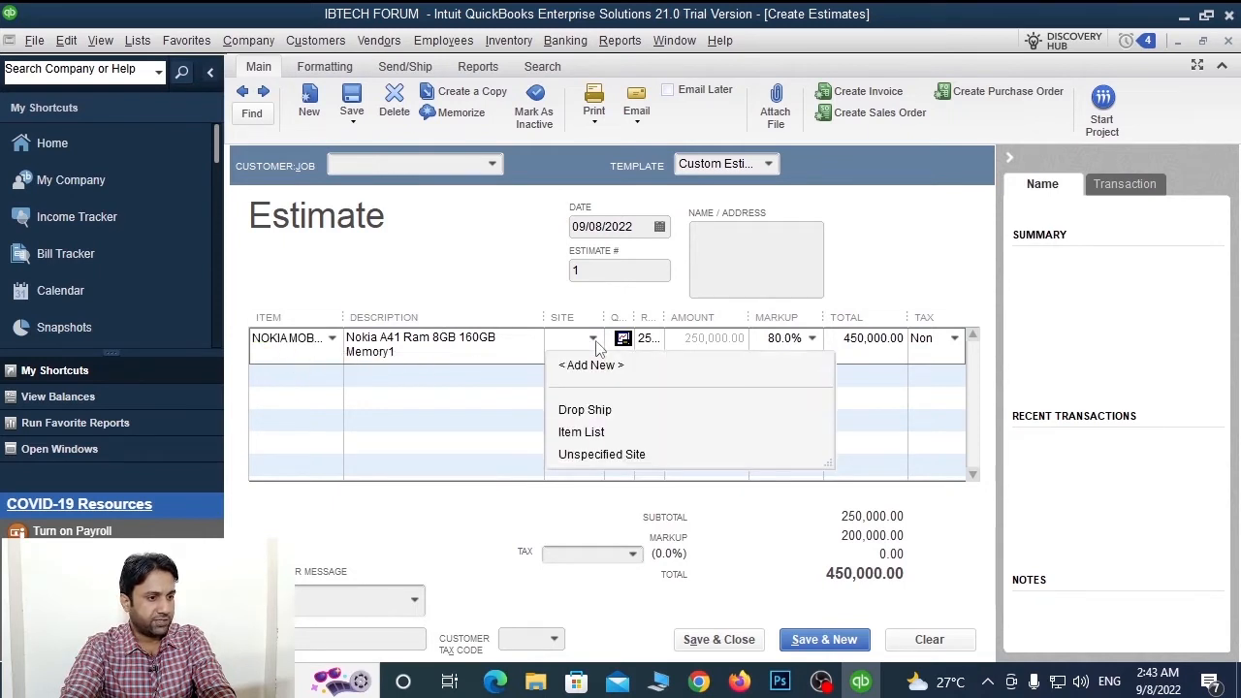
pyautogui.click(597, 435)
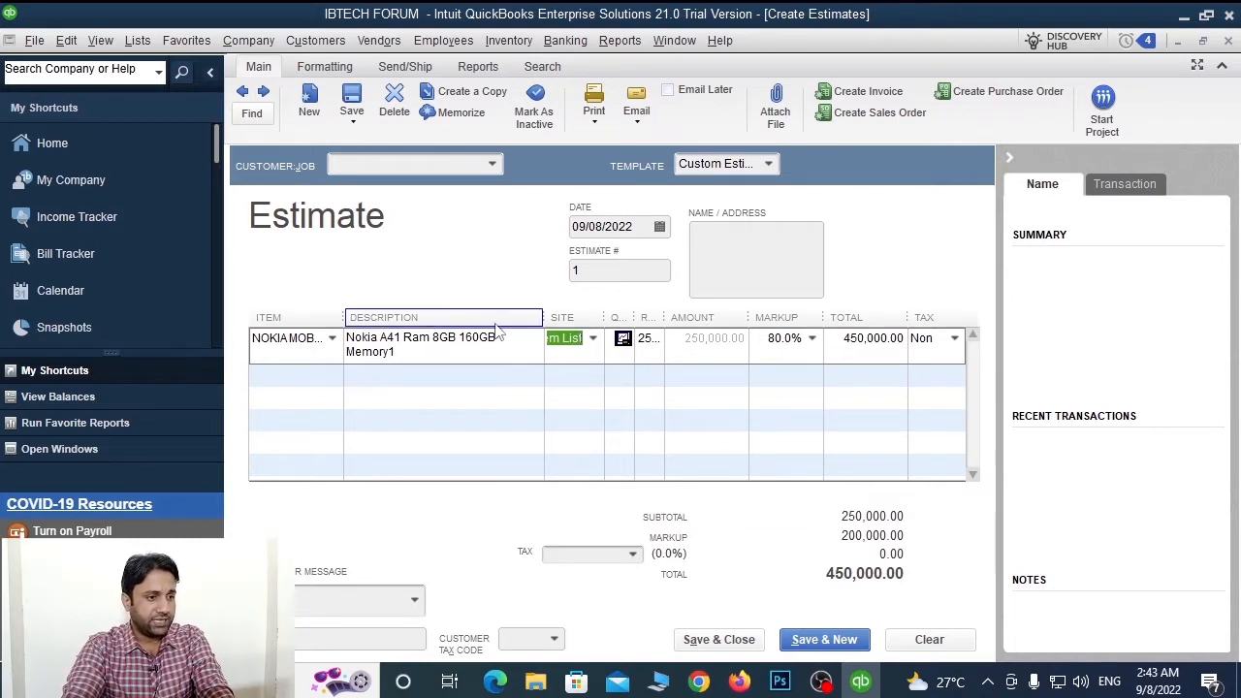
# Widen the QTY column and show Nokia 42121's availability: 6 available overall, 0 at Item List
pyautogui.click(442, 351)
pyautogui.moveTo(394, 346); pyautogui.dragTo(264, 310)
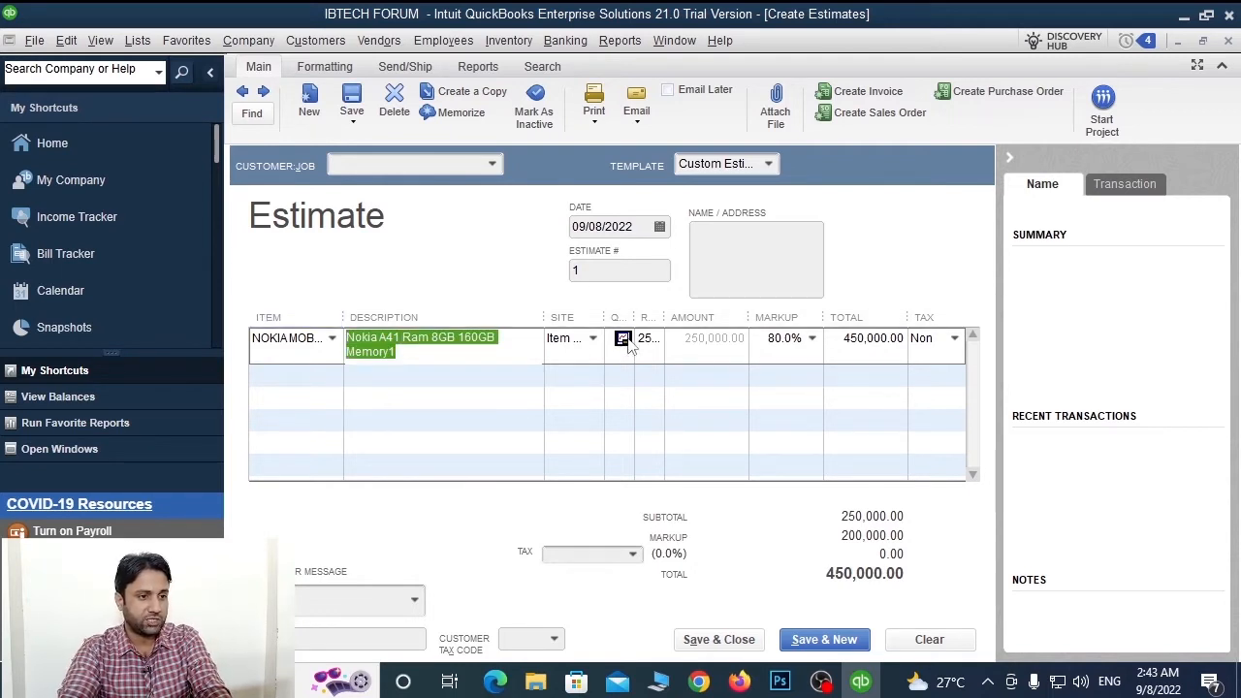
pyautogui.moveTo(635, 317); pyautogui.dragTo(709, 319)
pyautogui.click(697, 338)
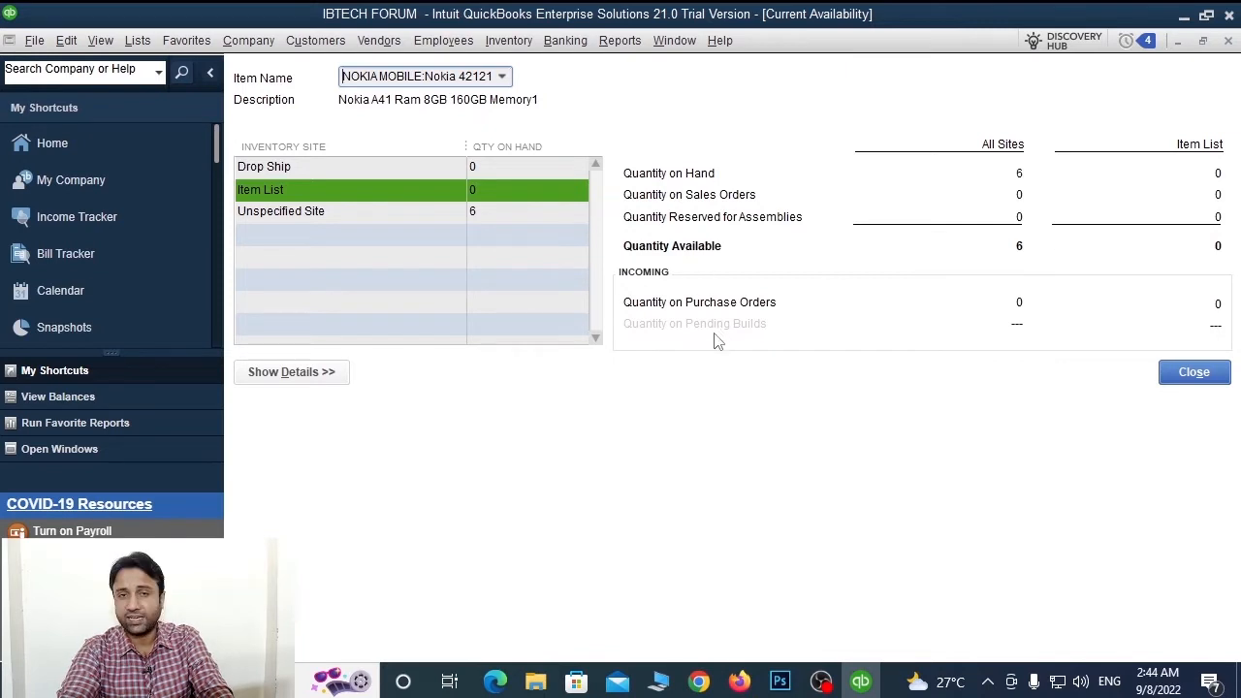
# Switch the Nokia 42121 line to Unspecified Site and confirm its 6 available units
pyautogui.press('Escape')
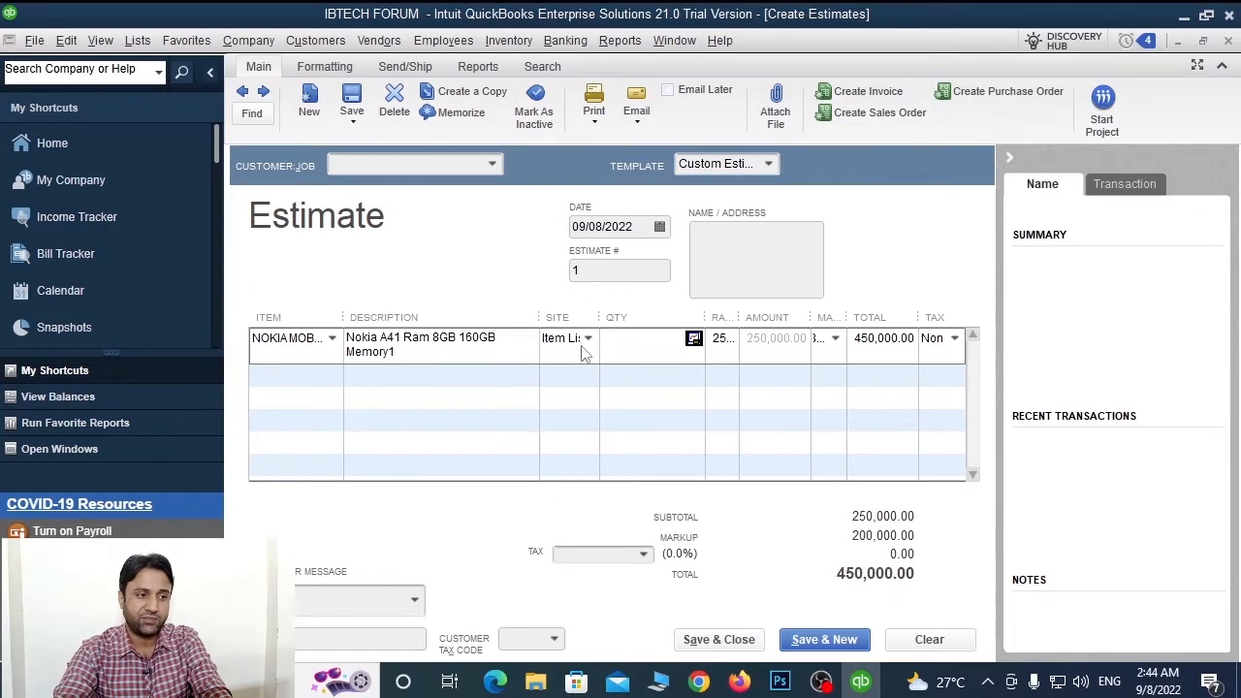
pyautogui.click(586, 339)
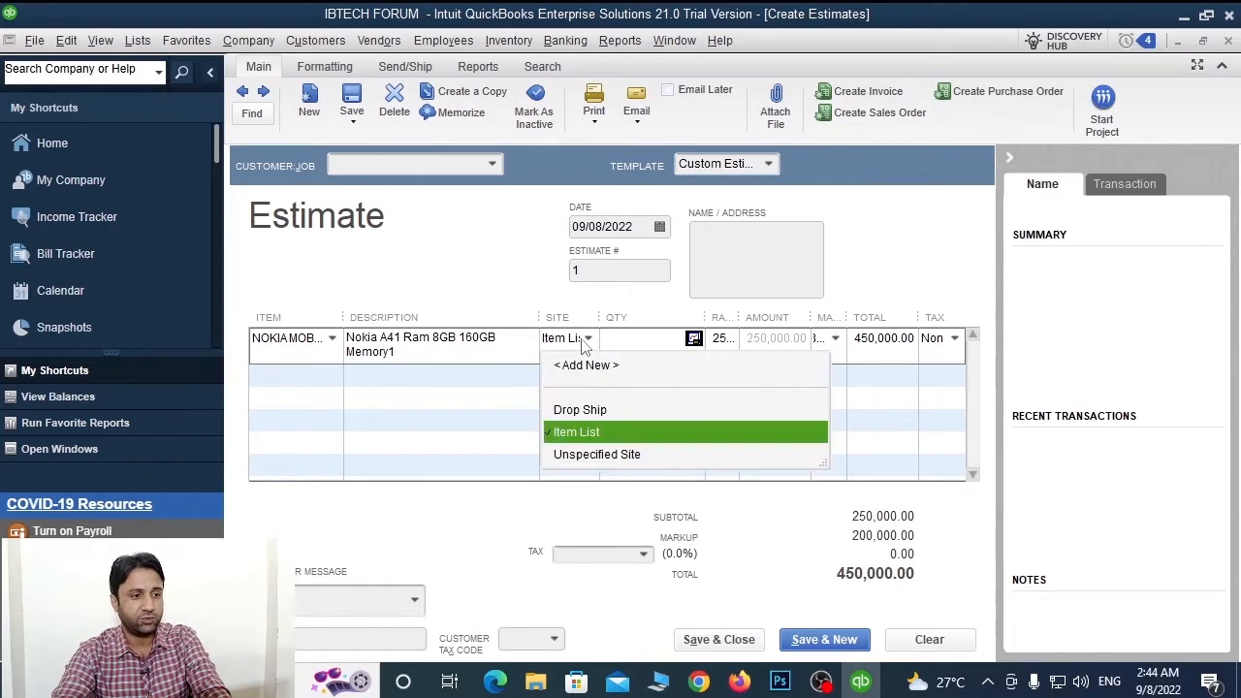
pyautogui.click(599, 454)
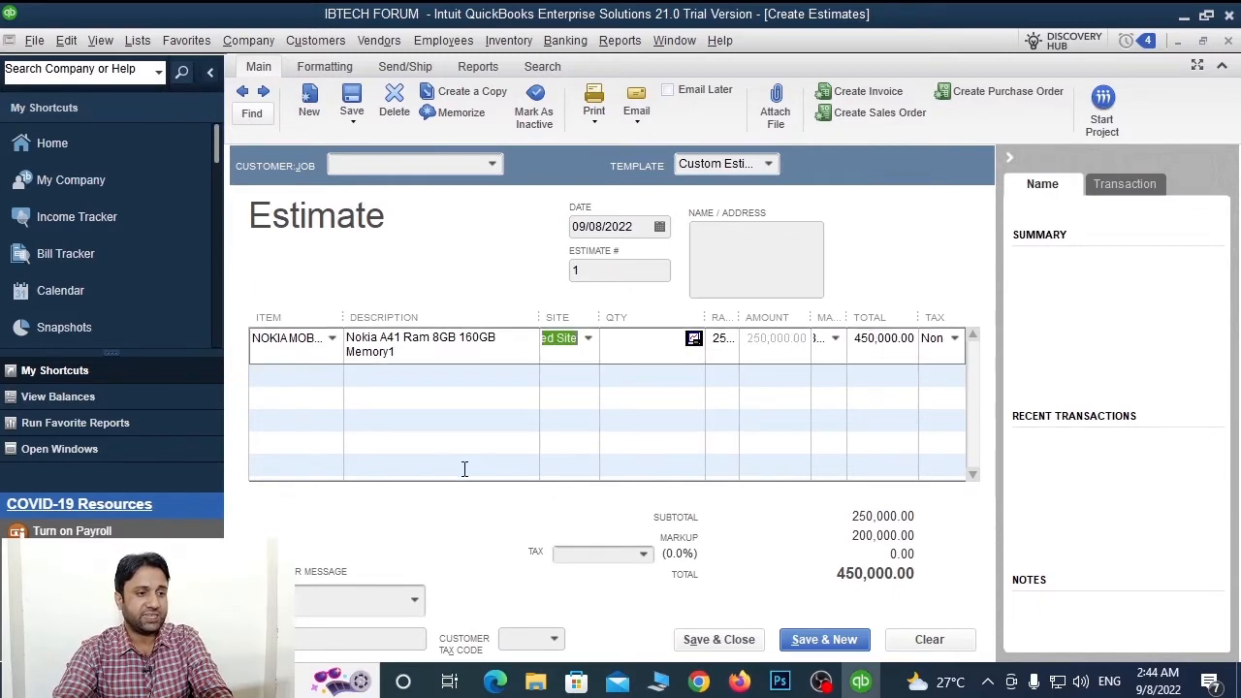
pyautogui.click(694, 340)
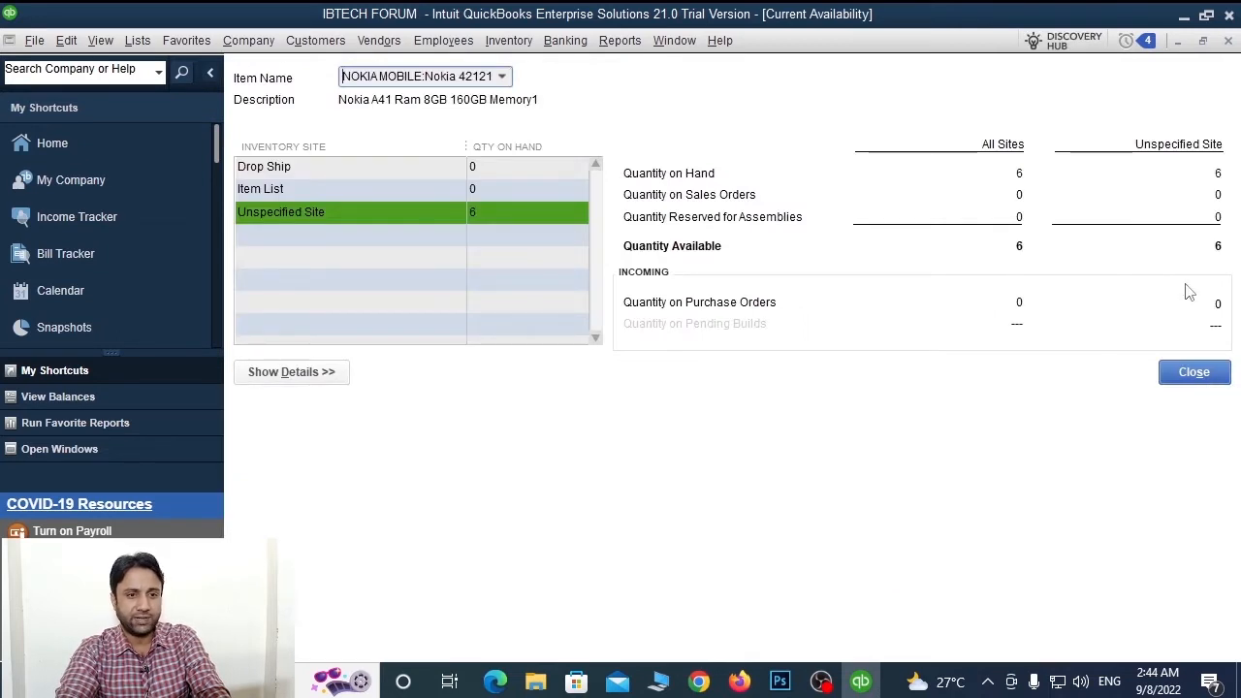
pyautogui.press('Escape')
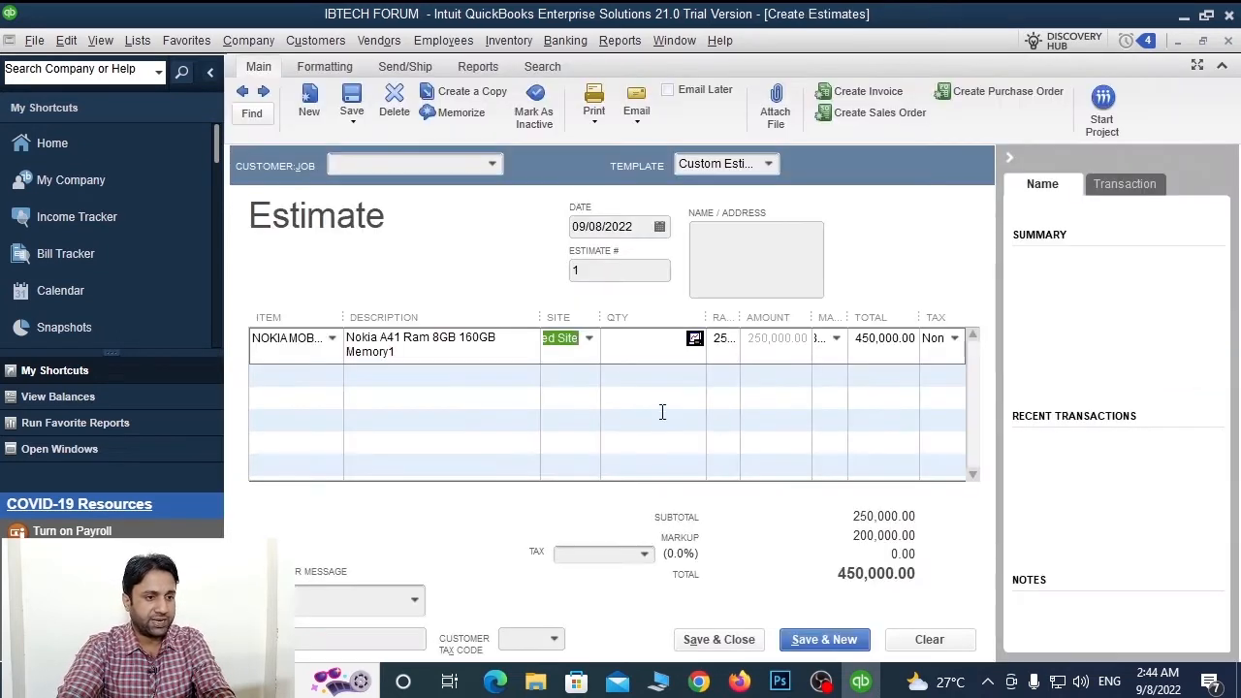
# Set Nokia 42121 quantity to 2 (total 900,000.00) and resize the QTY, Description and Rate columns
pyautogui.click(623, 339)
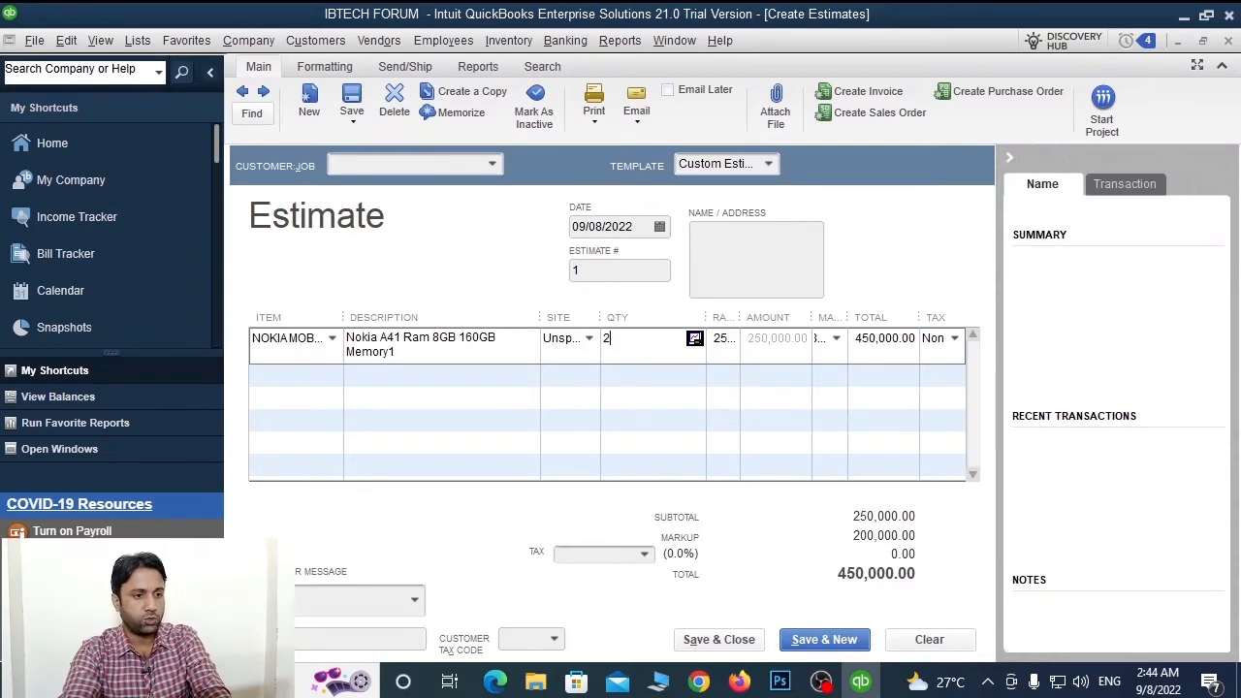
pyautogui.press('Tab')
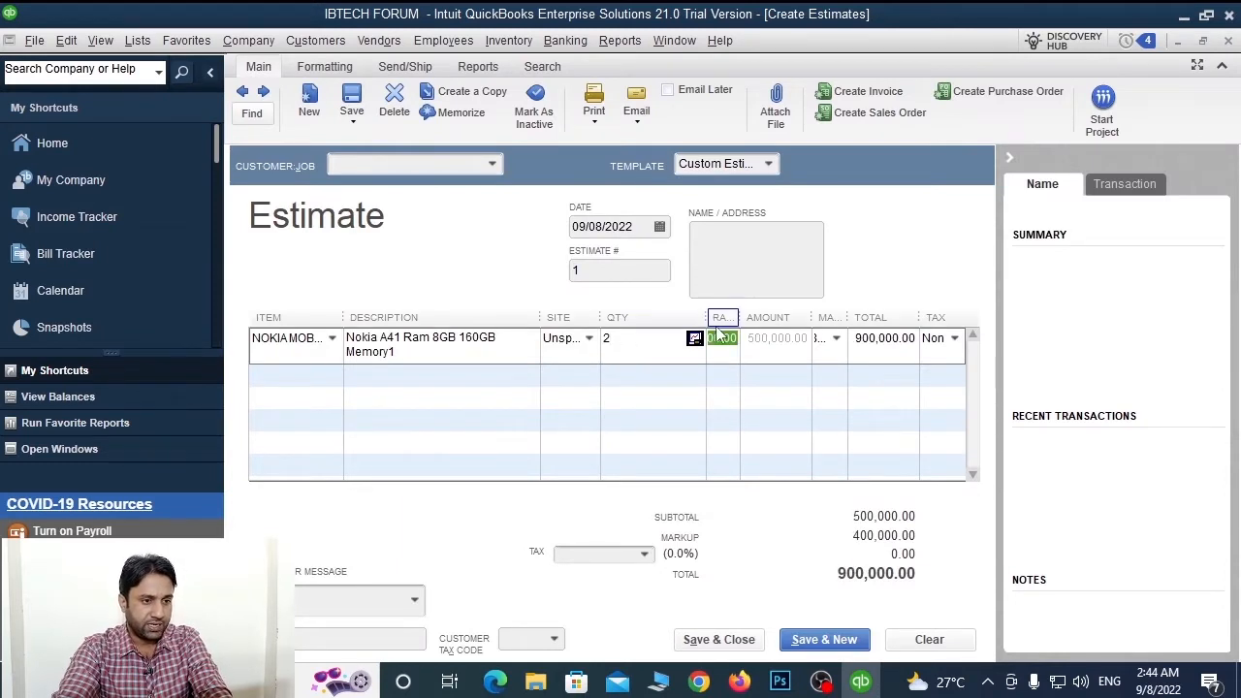
pyautogui.moveTo(706, 317); pyautogui.dragTo(795, 318)
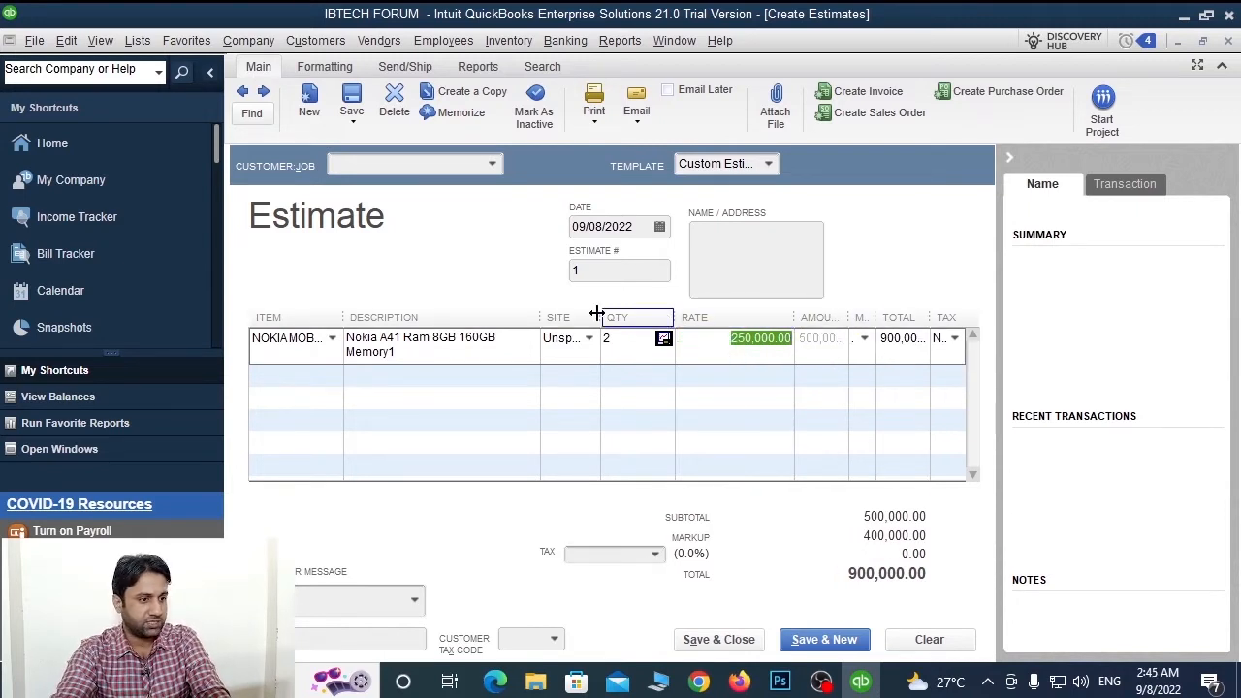
pyautogui.moveTo(540, 317); pyautogui.dragTo(463, 317)
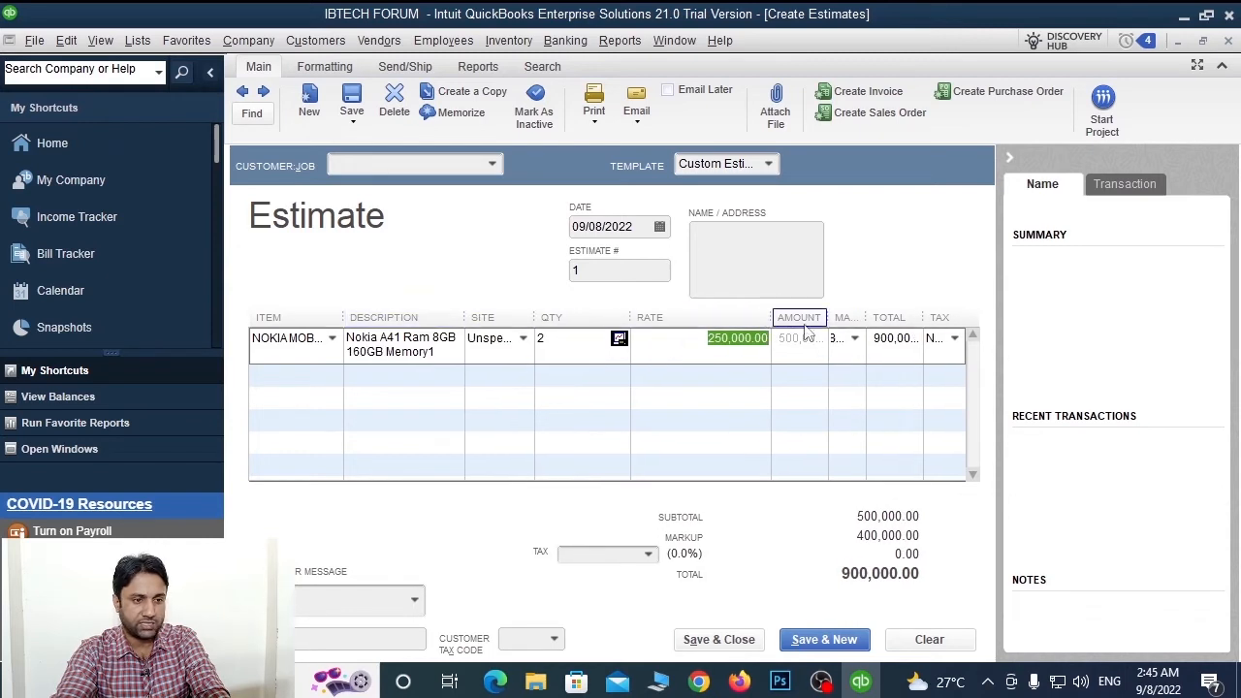
pyautogui.moveTo(765, 317); pyautogui.dragTo(724, 316)
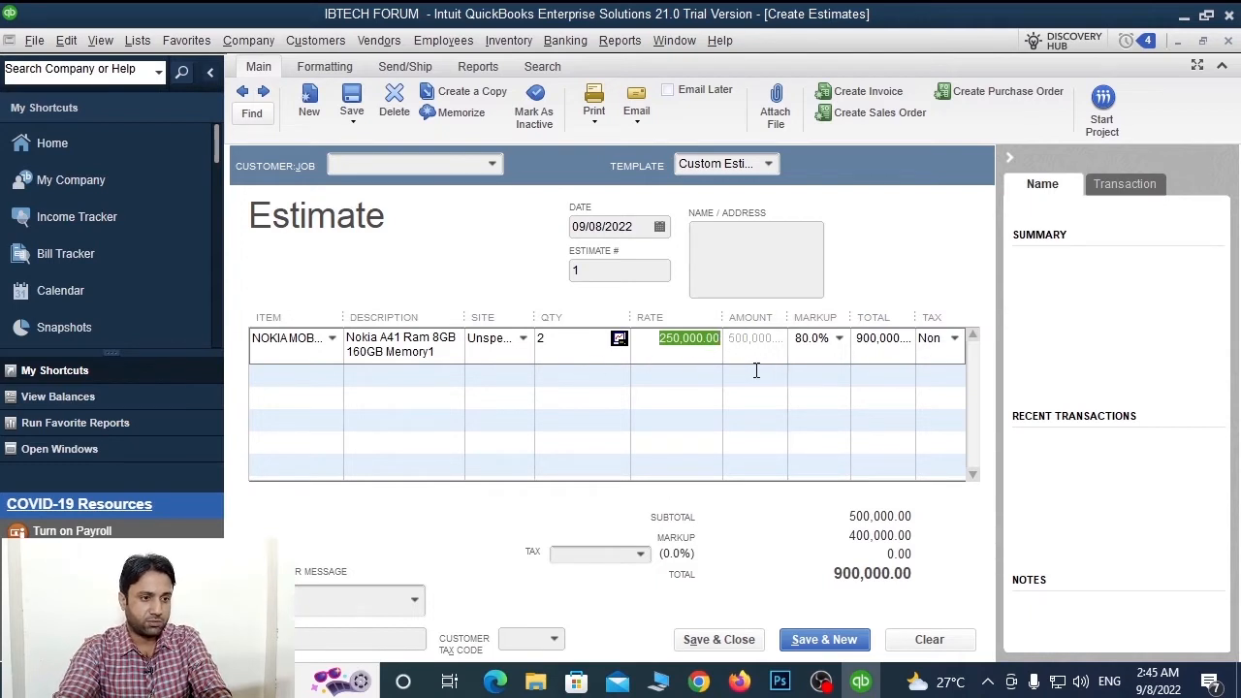
# Add Nokia 44221212 on line two with quantity 2, raising the total to 1,804,000.00
pyautogui.click(304, 369)
pyautogui.click(332, 375)
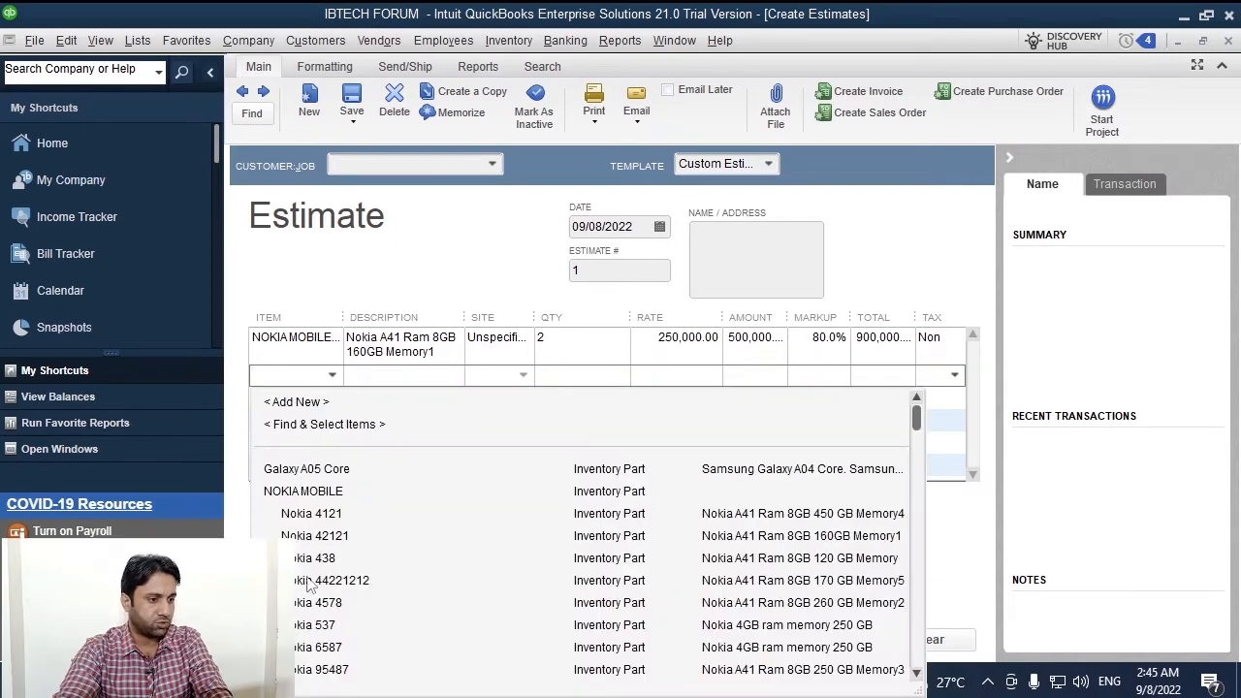
pyautogui.click(304, 585)
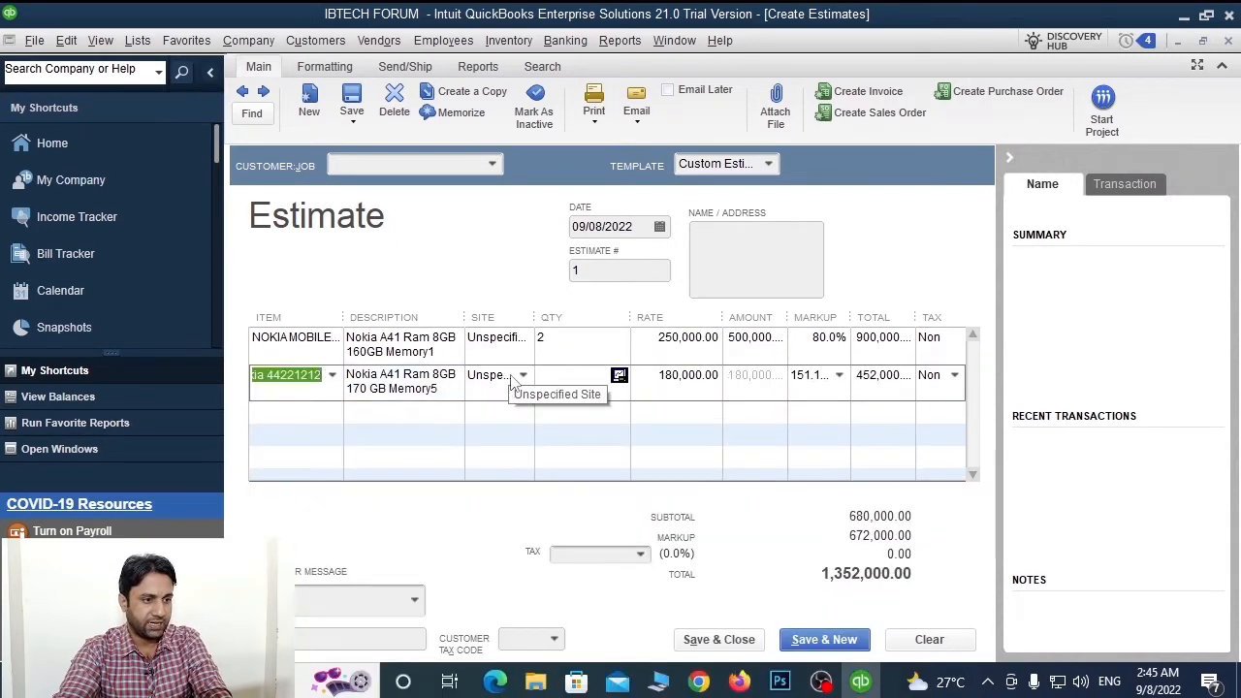
pyautogui.click(620, 377)
pyautogui.press('Escape')
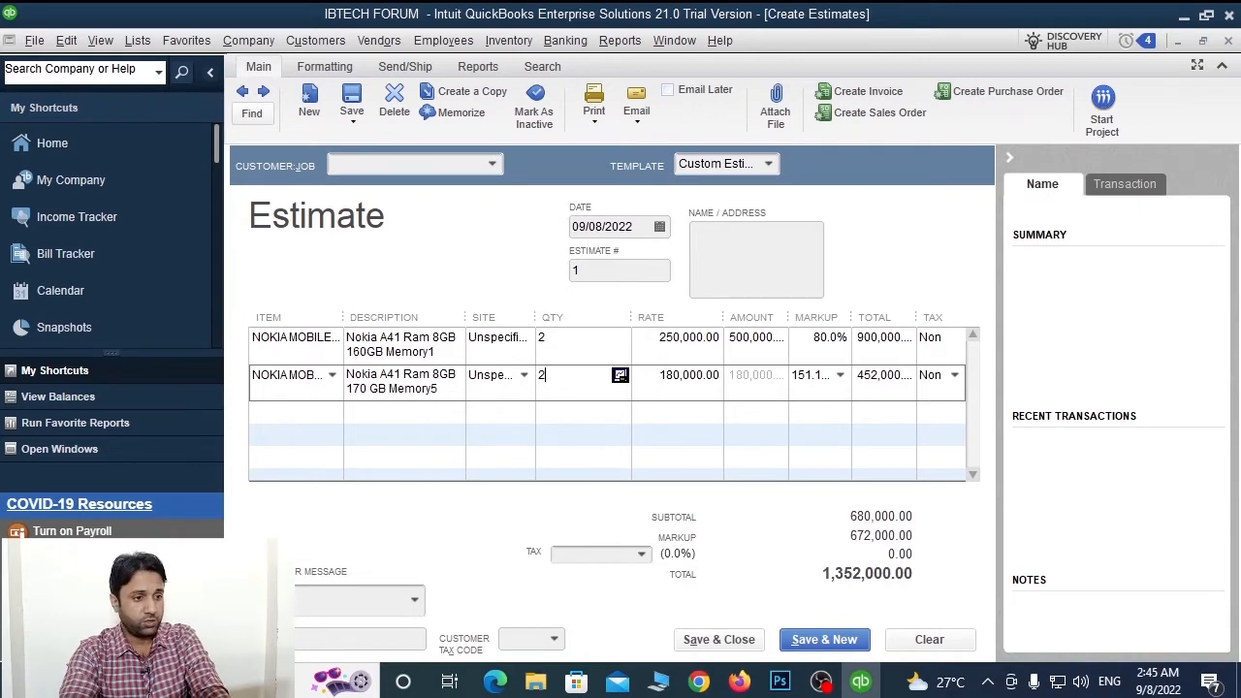
pyautogui.press('Tab')
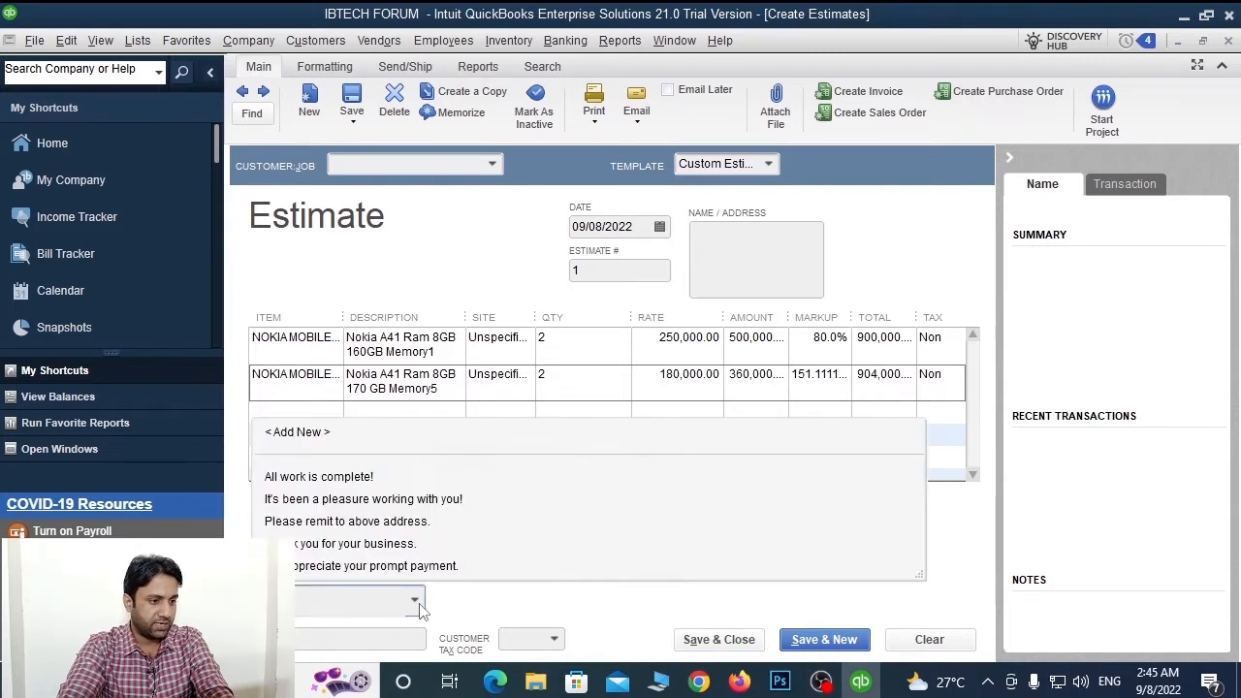
# Choose the customer message "It's been a pleasure working with you!" for the estimate
pyautogui.click(419, 604)
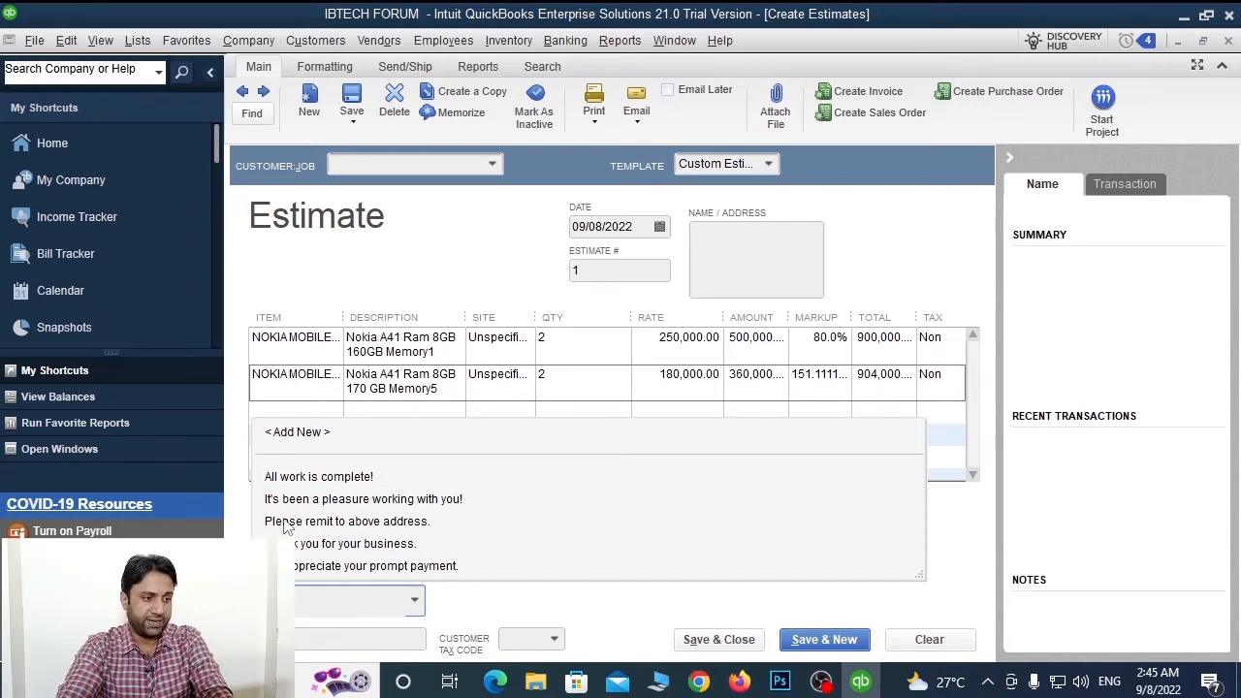
pyautogui.click(432, 500)
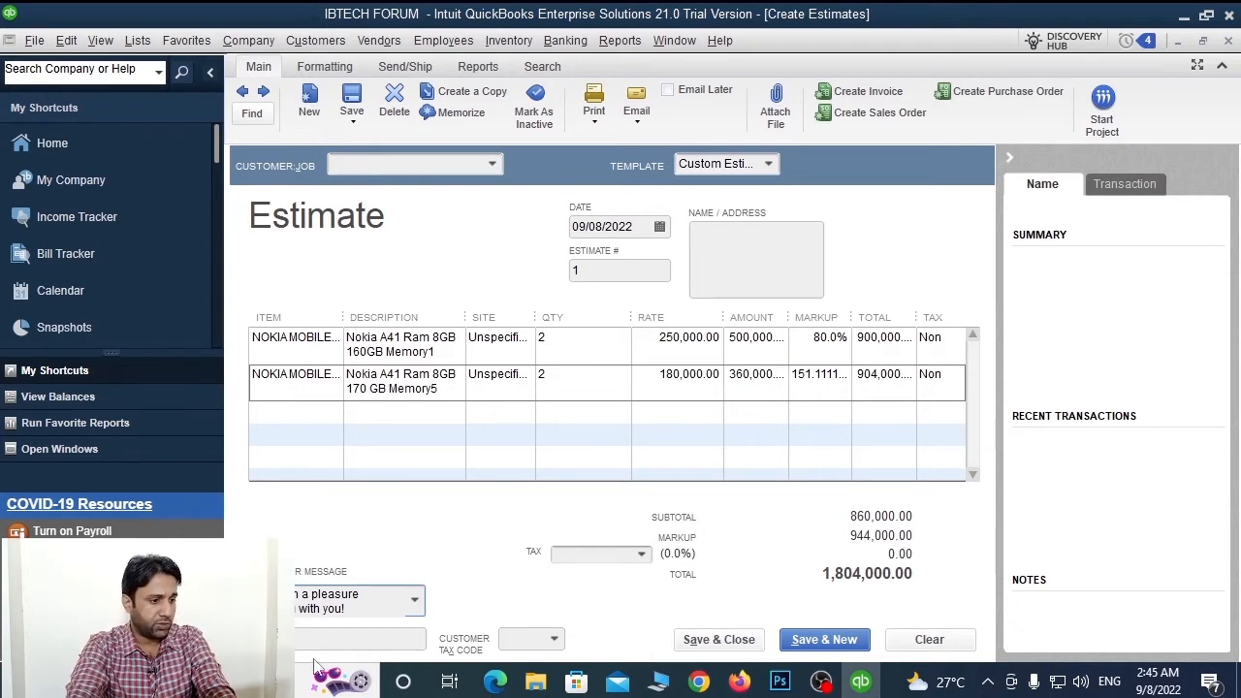
pyautogui.click(346, 637)
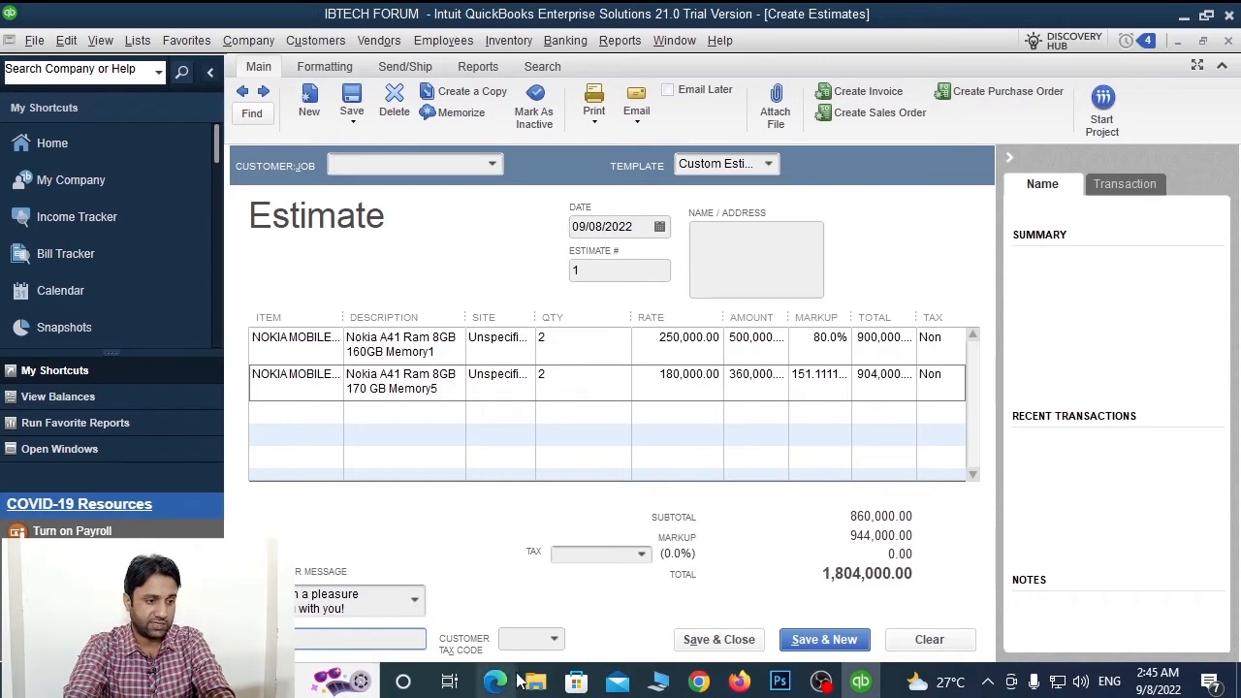
# Set the Customer Tax Code to Non (Non-Taxable Sales)
pyautogui.click(555, 640)
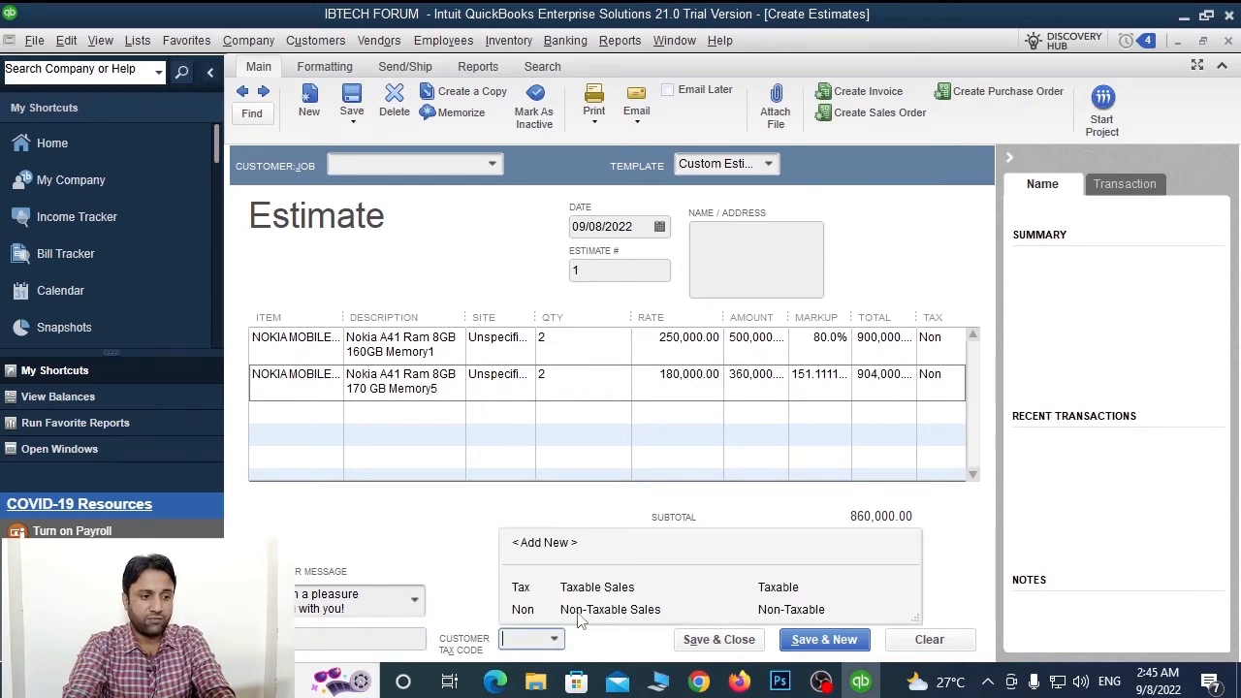
pyautogui.click(577, 612)
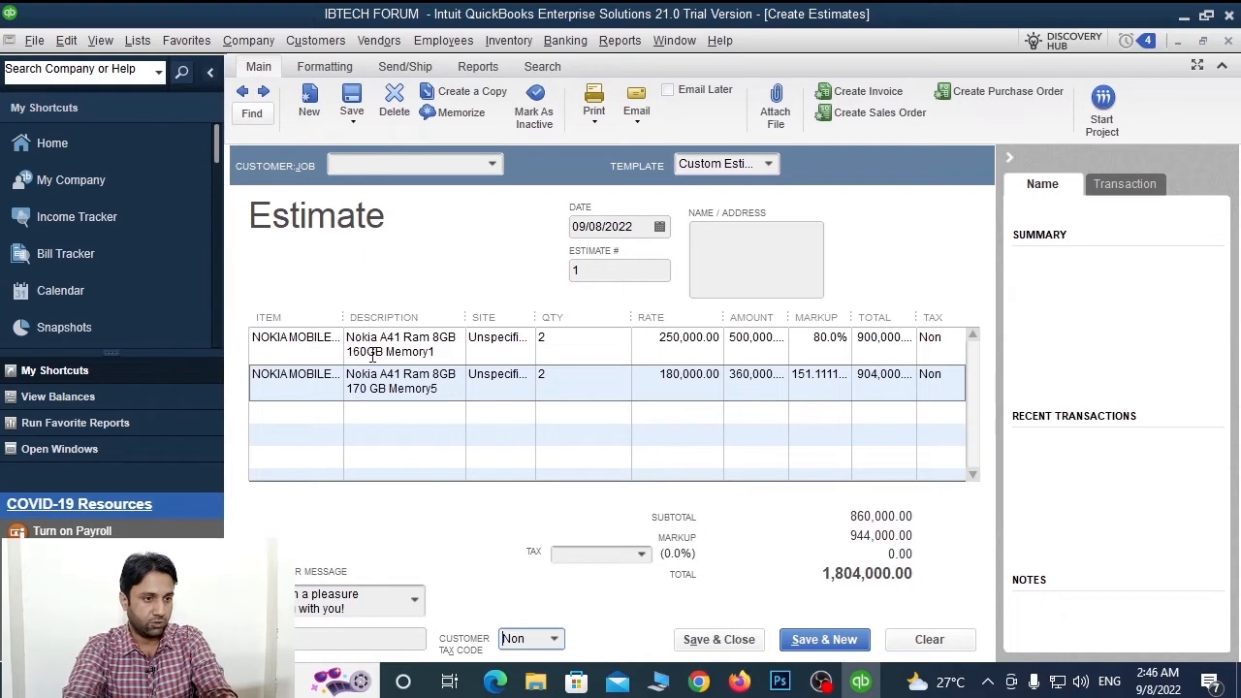
pyautogui.click(781, 259)
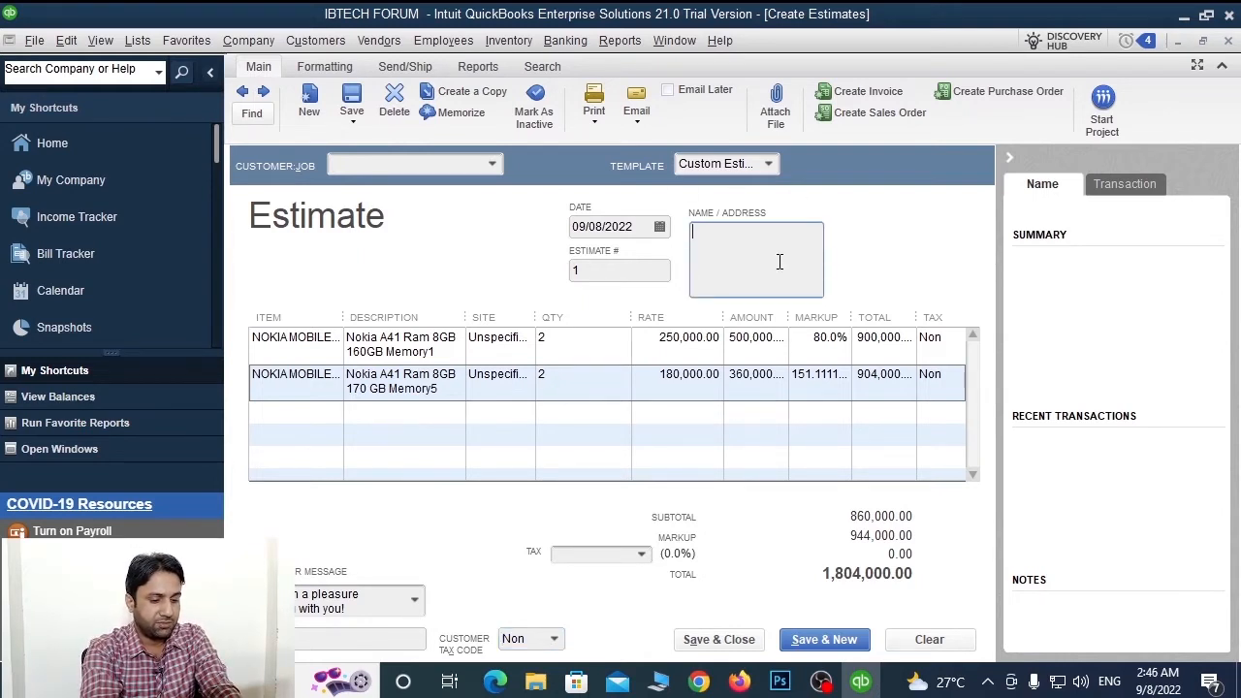
# Enter the customer's city and province in Name/Address, keeping the Custom Estimate template
pyautogui.write('Ba')
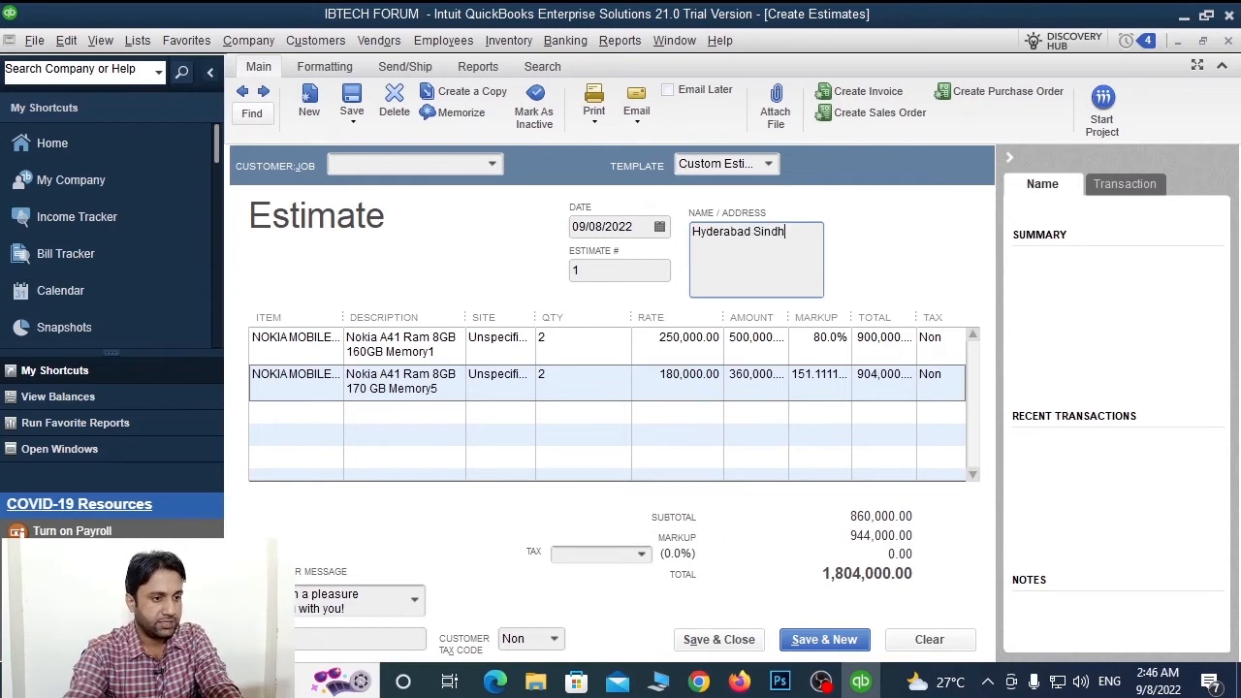
pyautogui.click(615, 273)
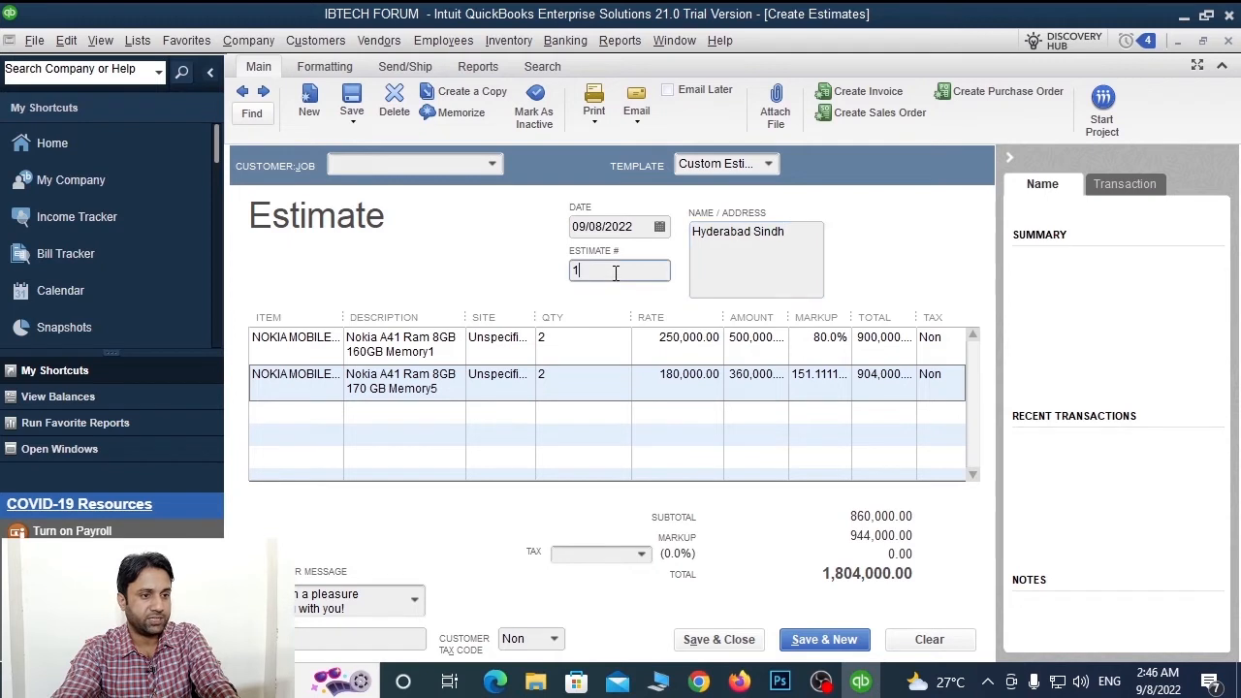
pyautogui.click(768, 163)
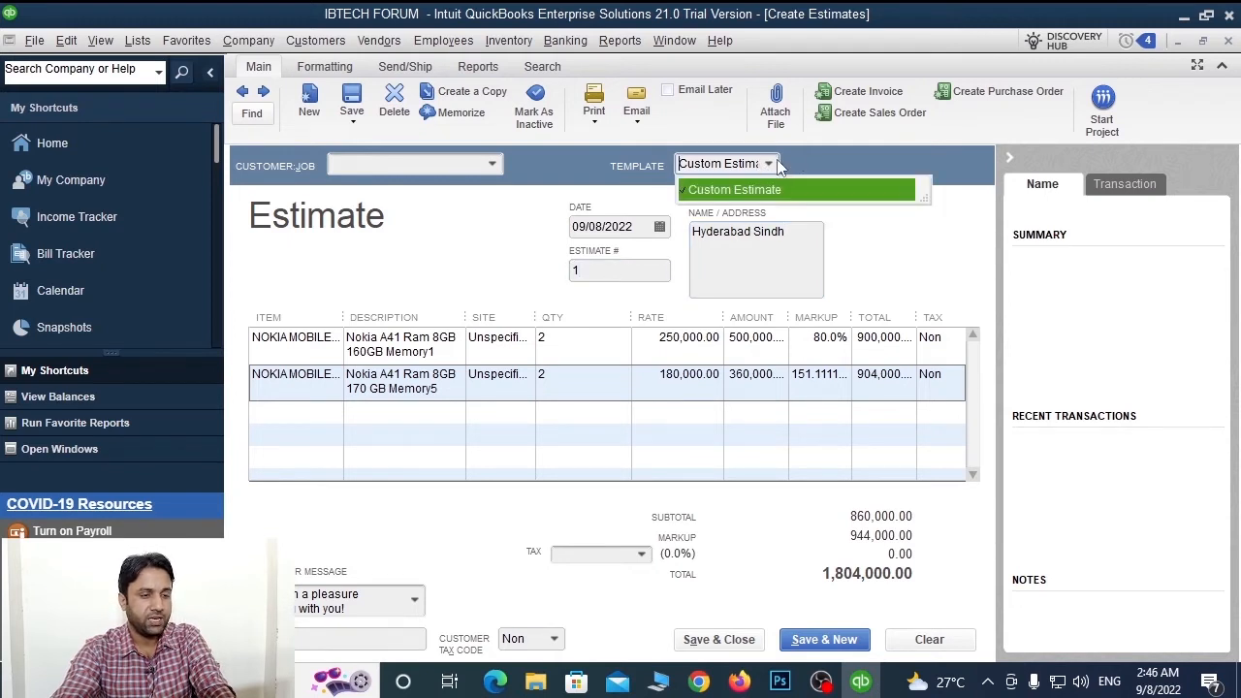
pyautogui.click(772, 165)
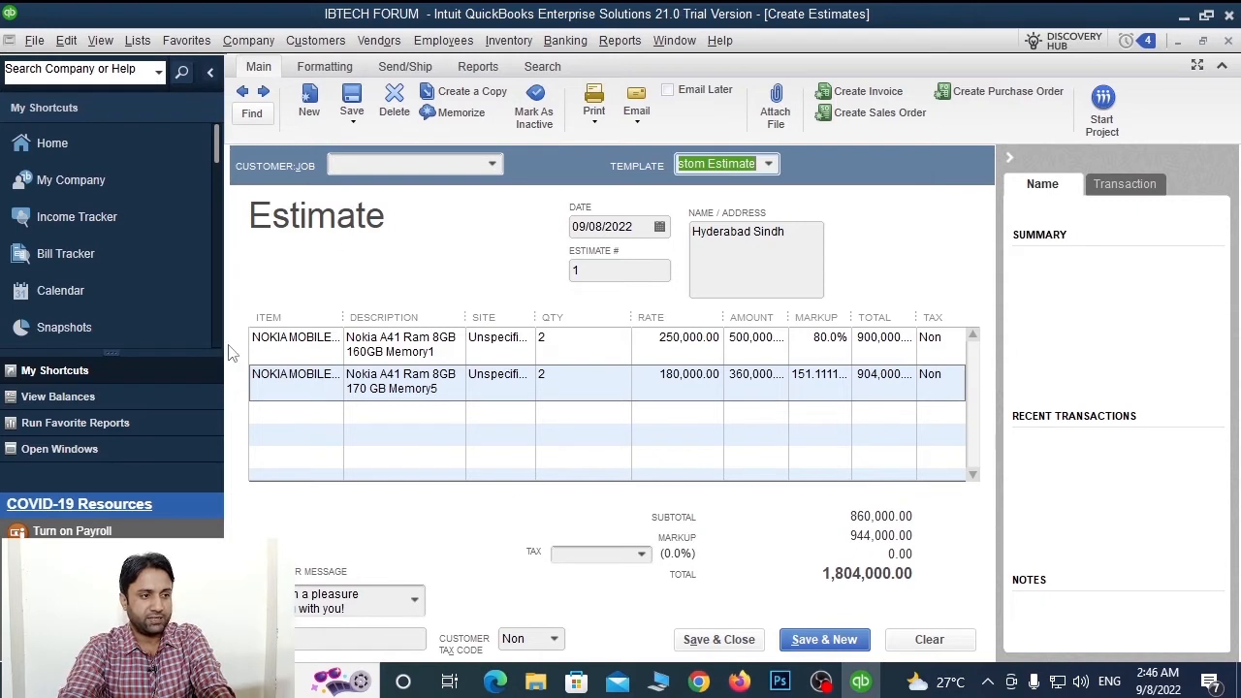
# After the blank-customer warning, assign the intended customer, pulling in their address and Out of State tax
pyautogui.click(703, 640)
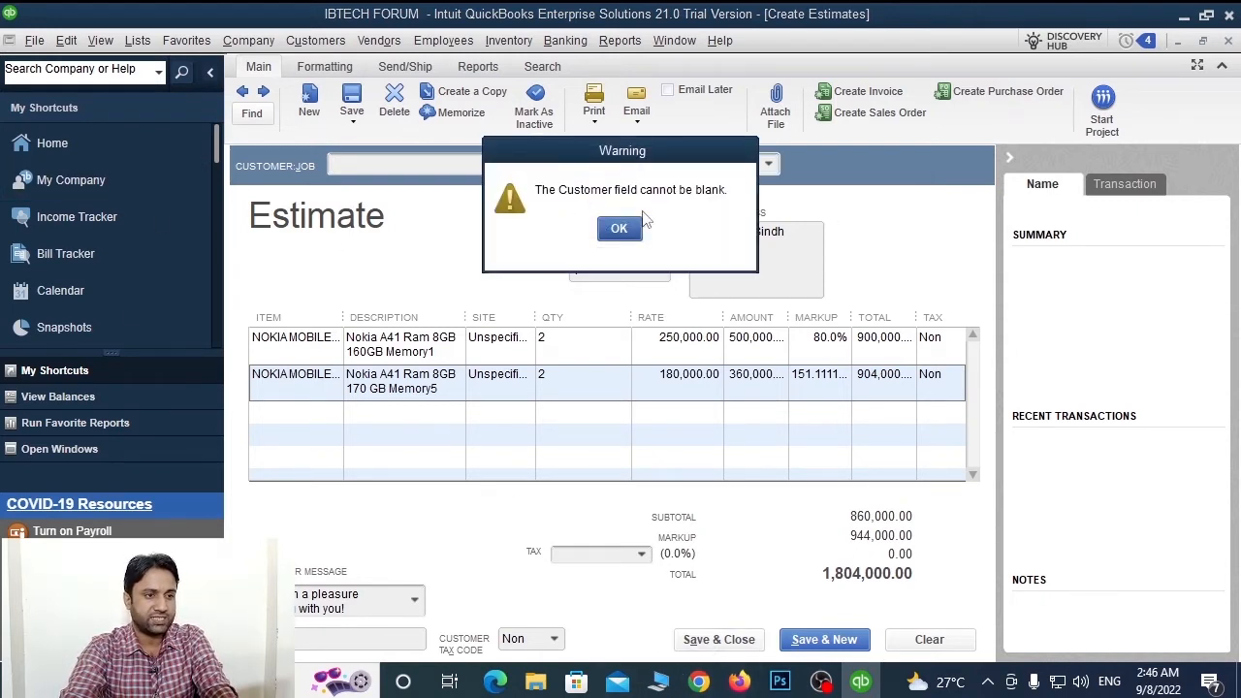
pyautogui.click(624, 230)
pyautogui.click(493, 165)
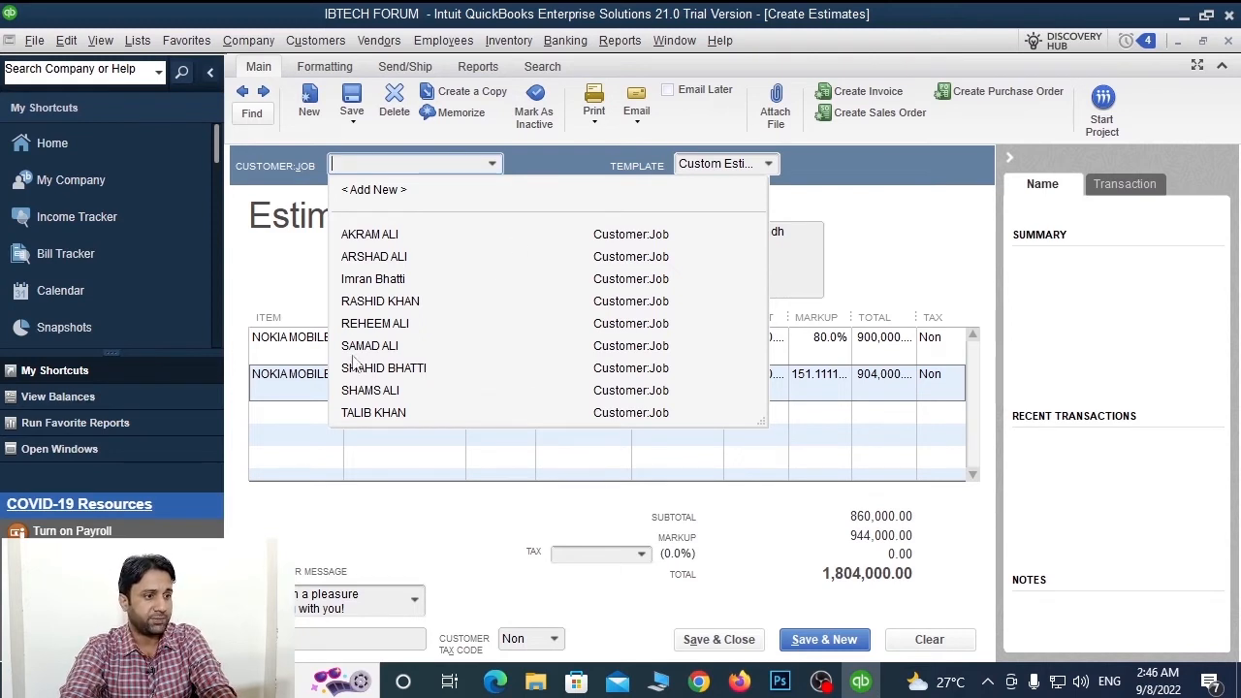
pyautogui.click(387, 301)
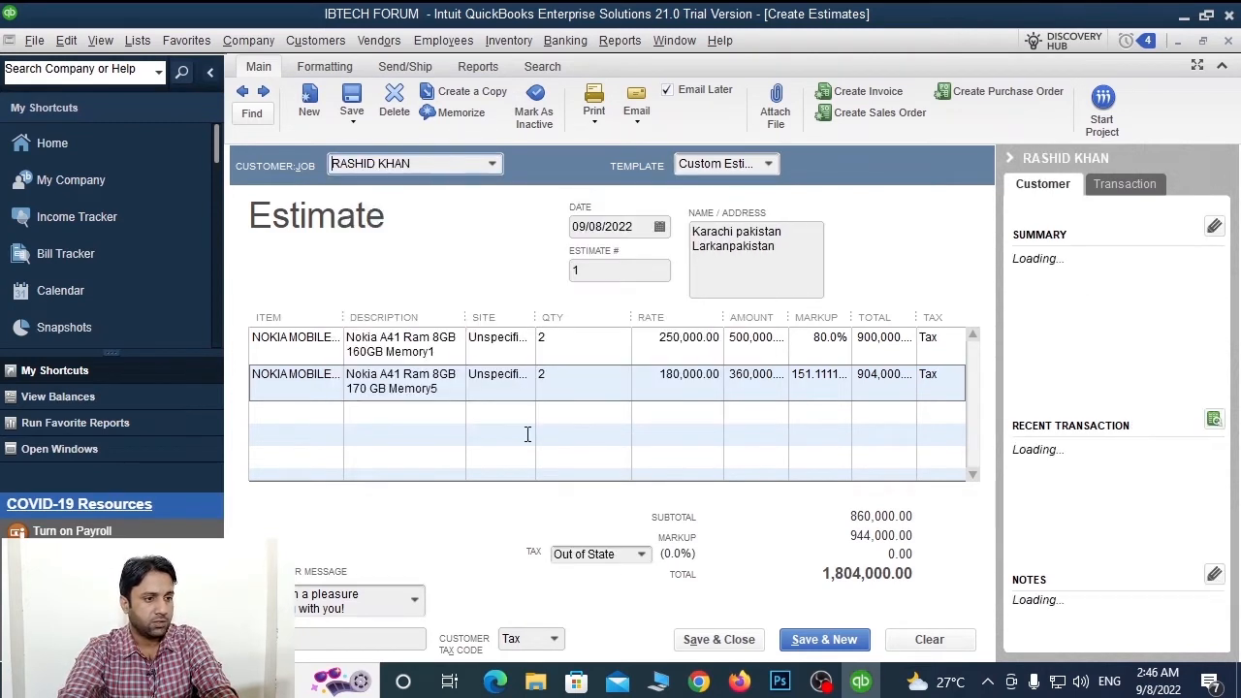
pyautogui.click(640, 554)
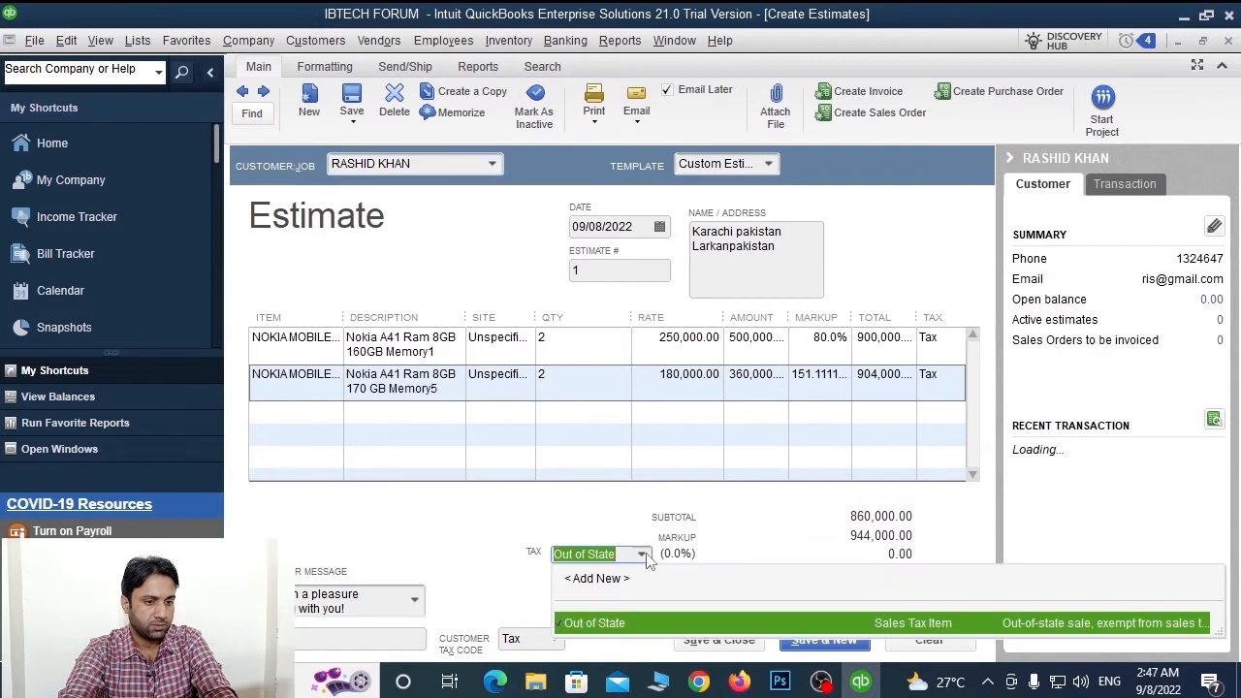
pyautogui.click(641, 553)
pyautogui.click(491, 163)
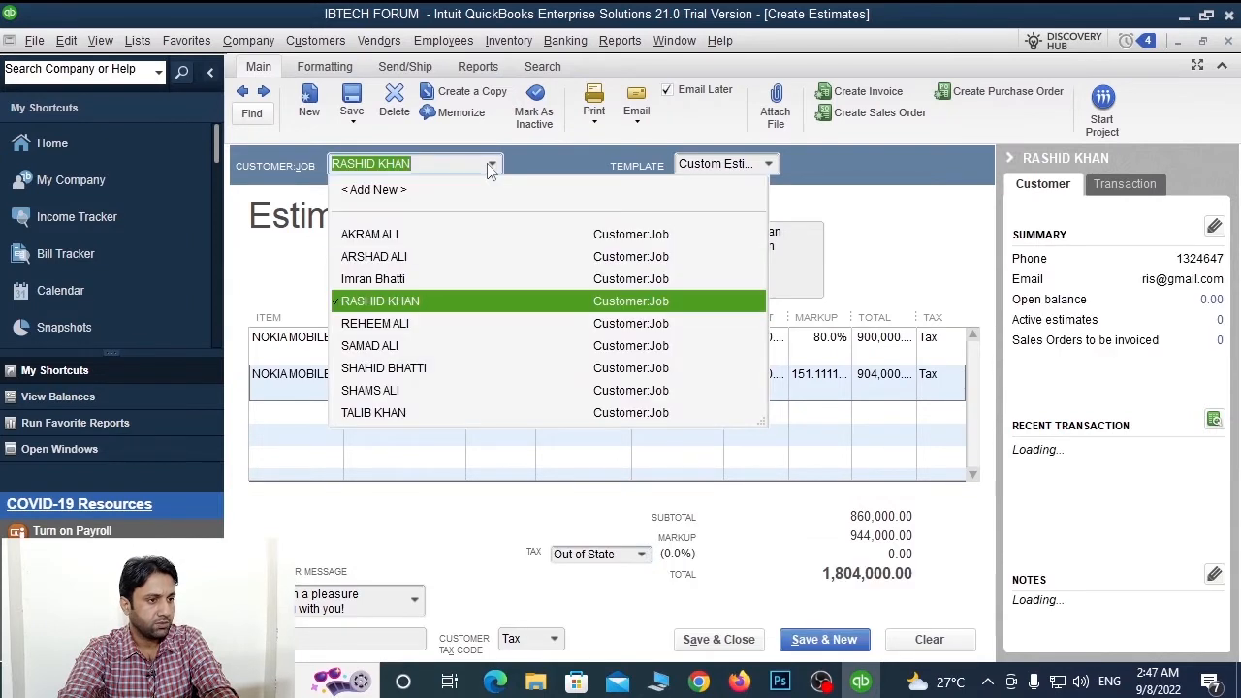
pyautogui.click(393, 347)
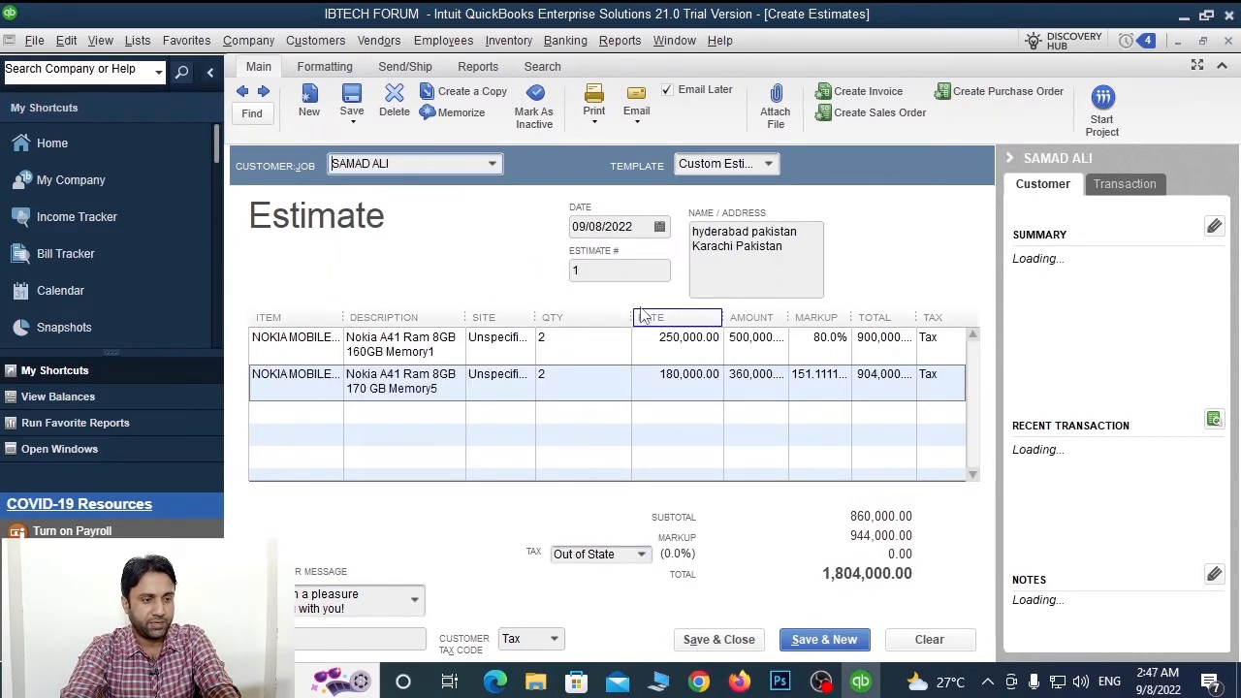
pyautogui.click(768, 164)
pyautogui.click(768, 164)
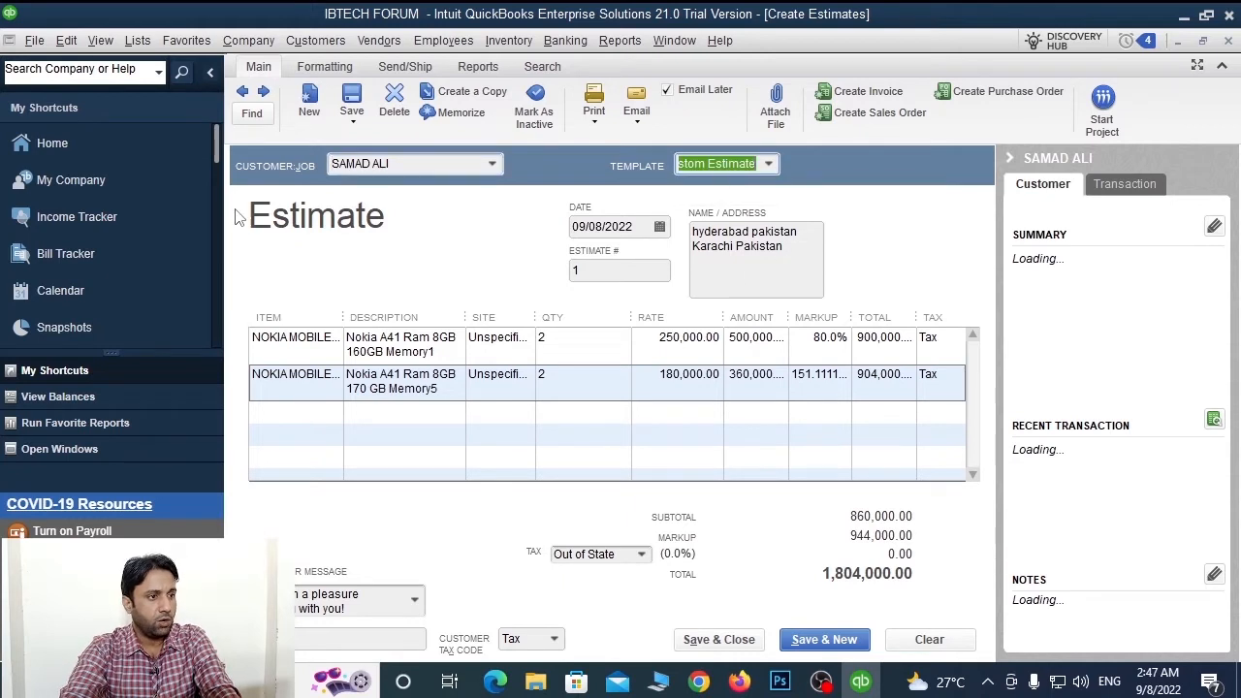
# Save the estimate, entering the company email address in the Information Missing dialog
pyautogui.click(717, 646)
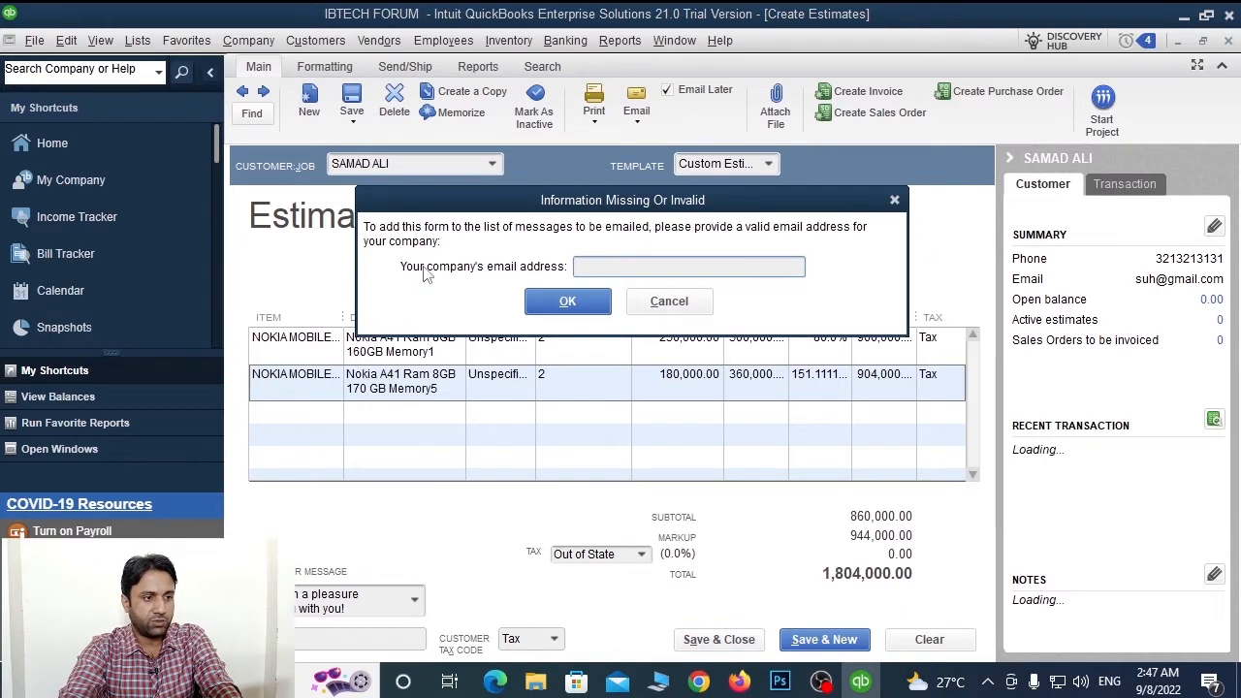
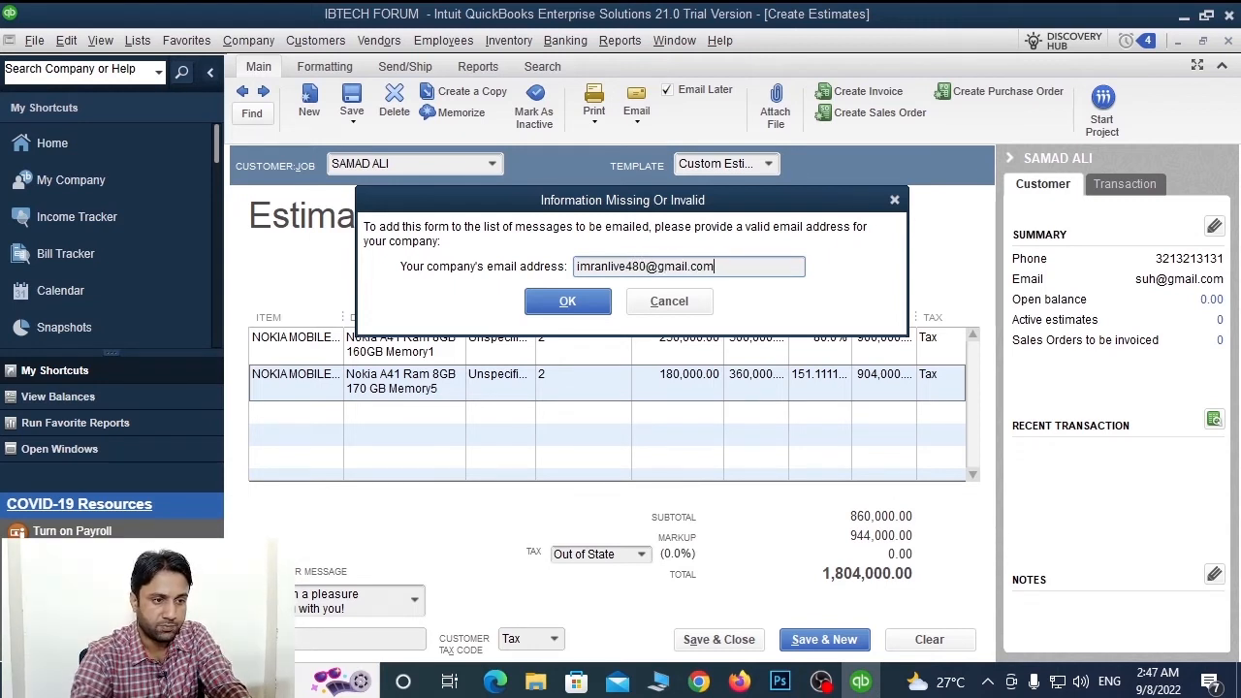
pyautogui.doubleClick(751, 271)
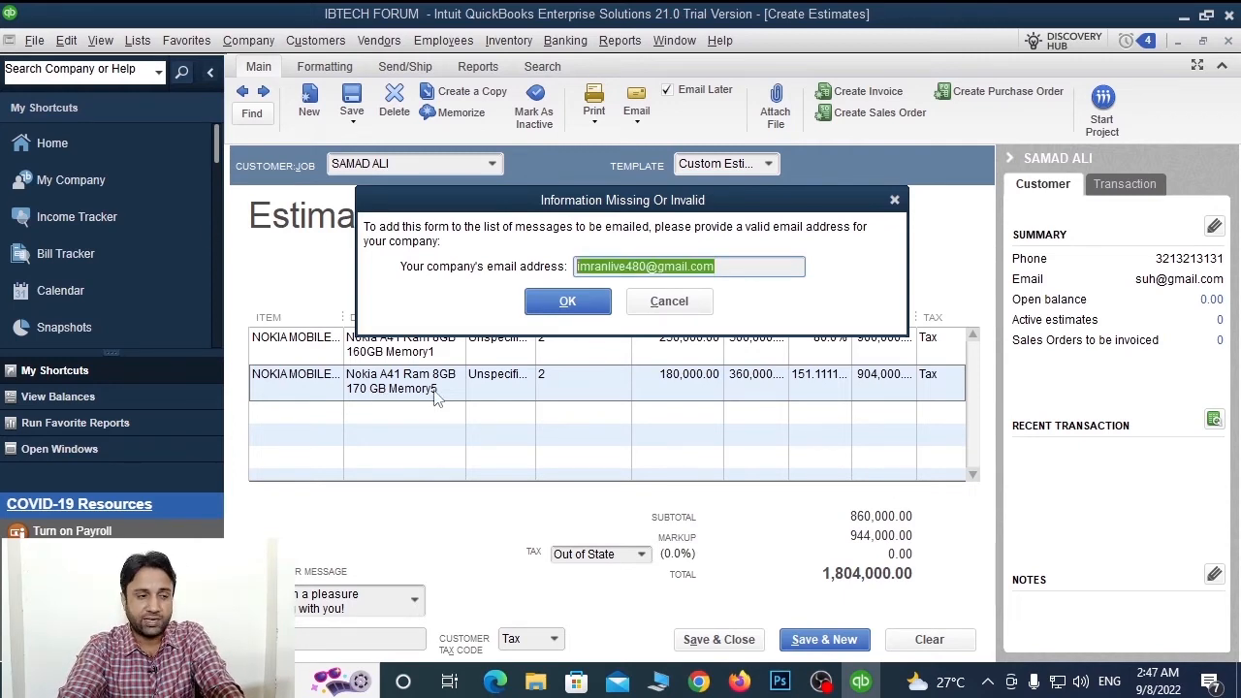
pyautogui.click(567, 301)
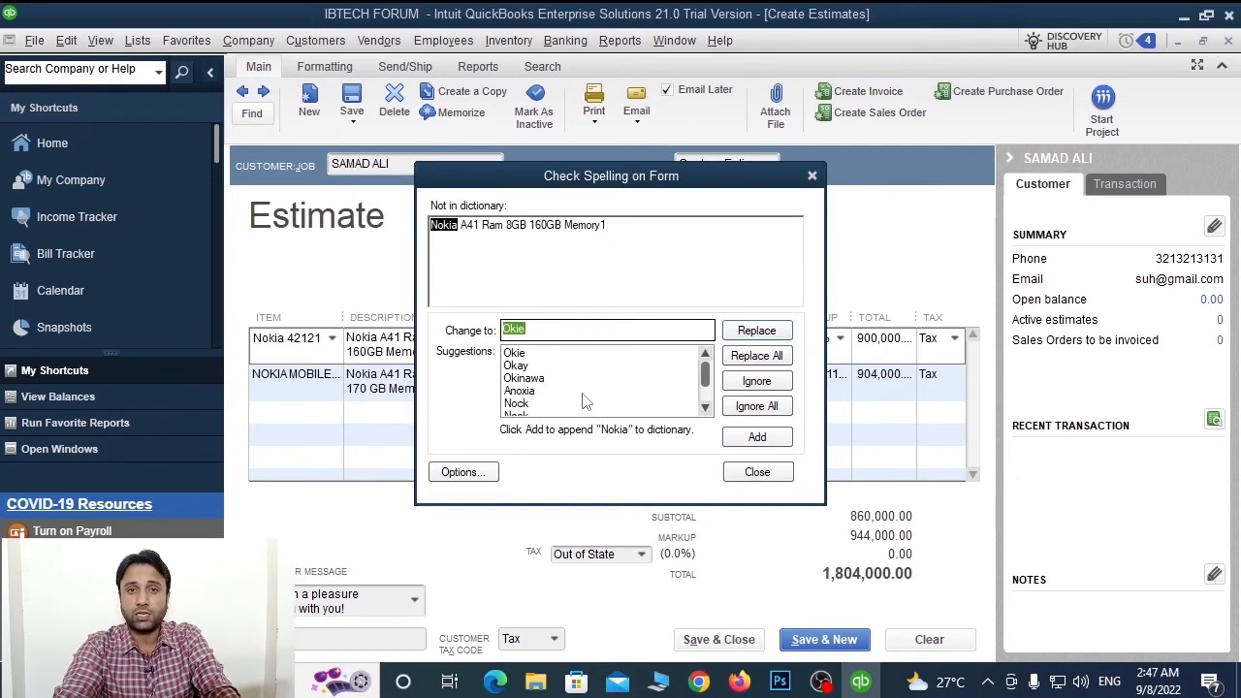
# Ignore all spelling flags for 'Nokia' and 'GB', and decline the Outlook profile setup
pyautogui.click(747, 409)
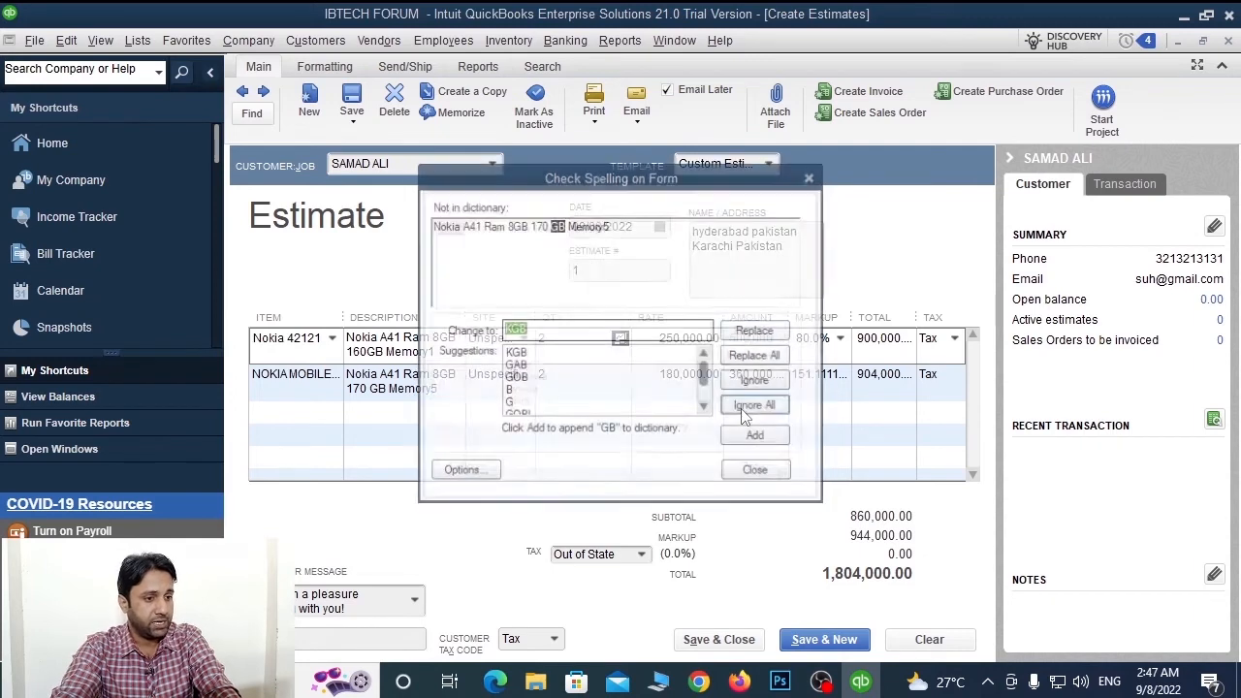
pyautogui.click(747, 408)
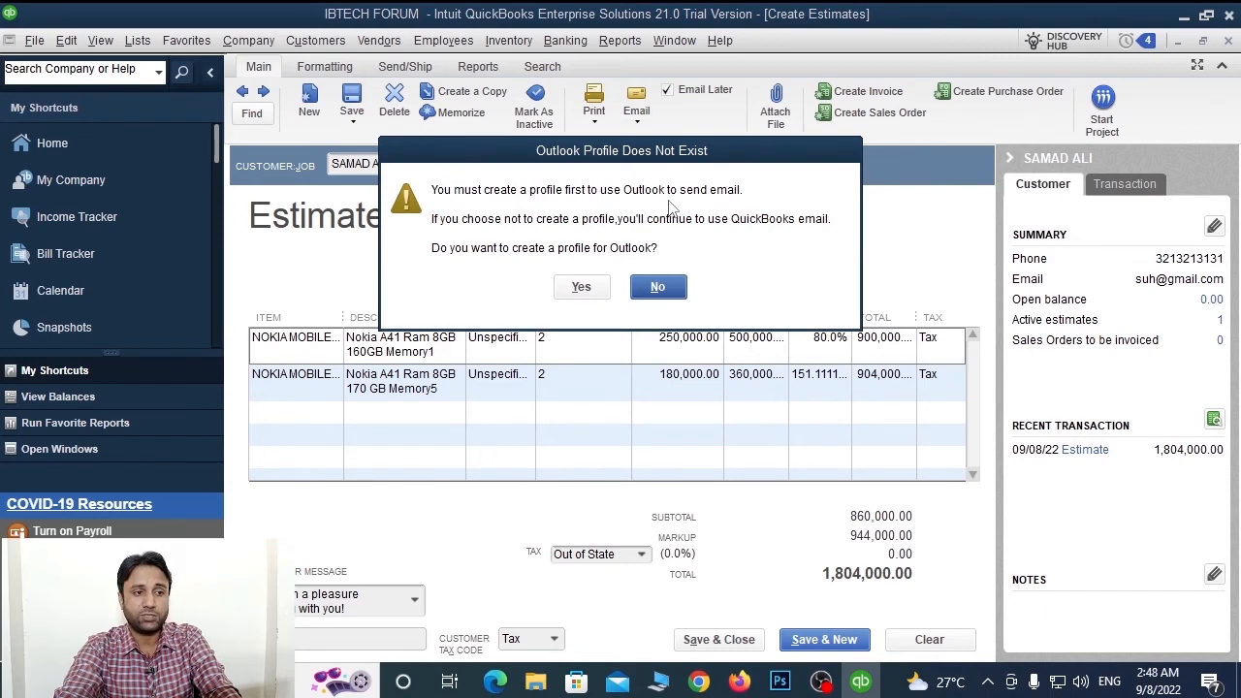
pyautogui.click(672, 285)
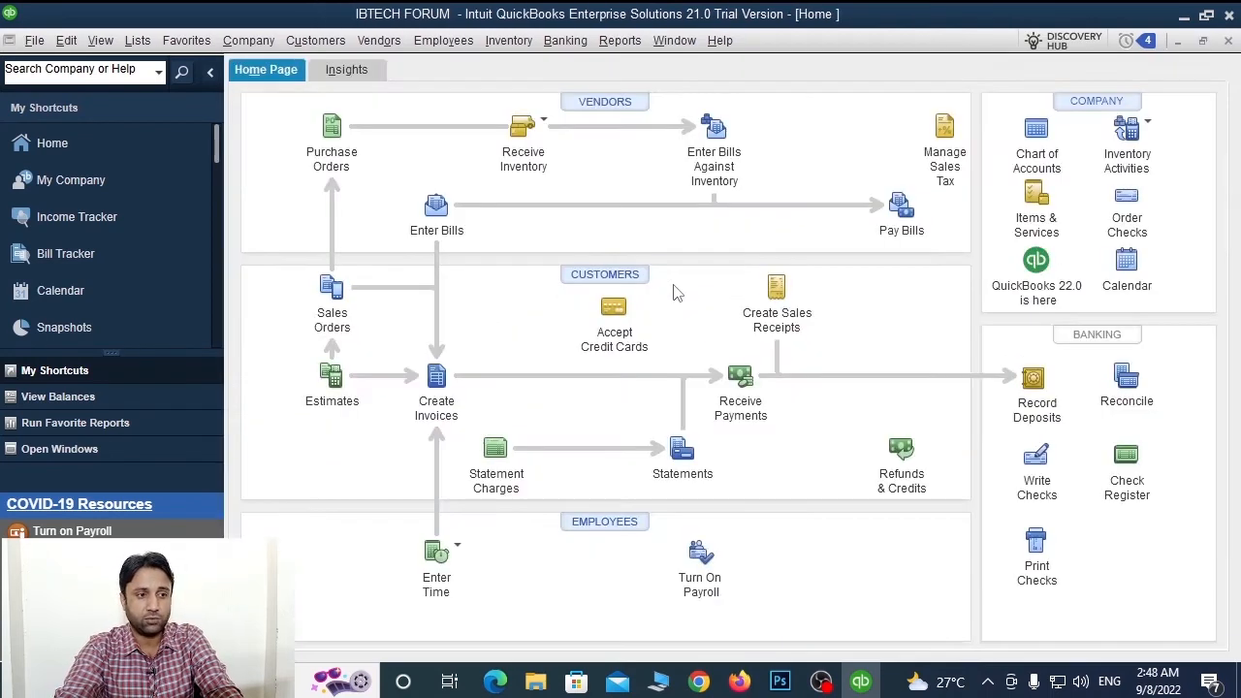